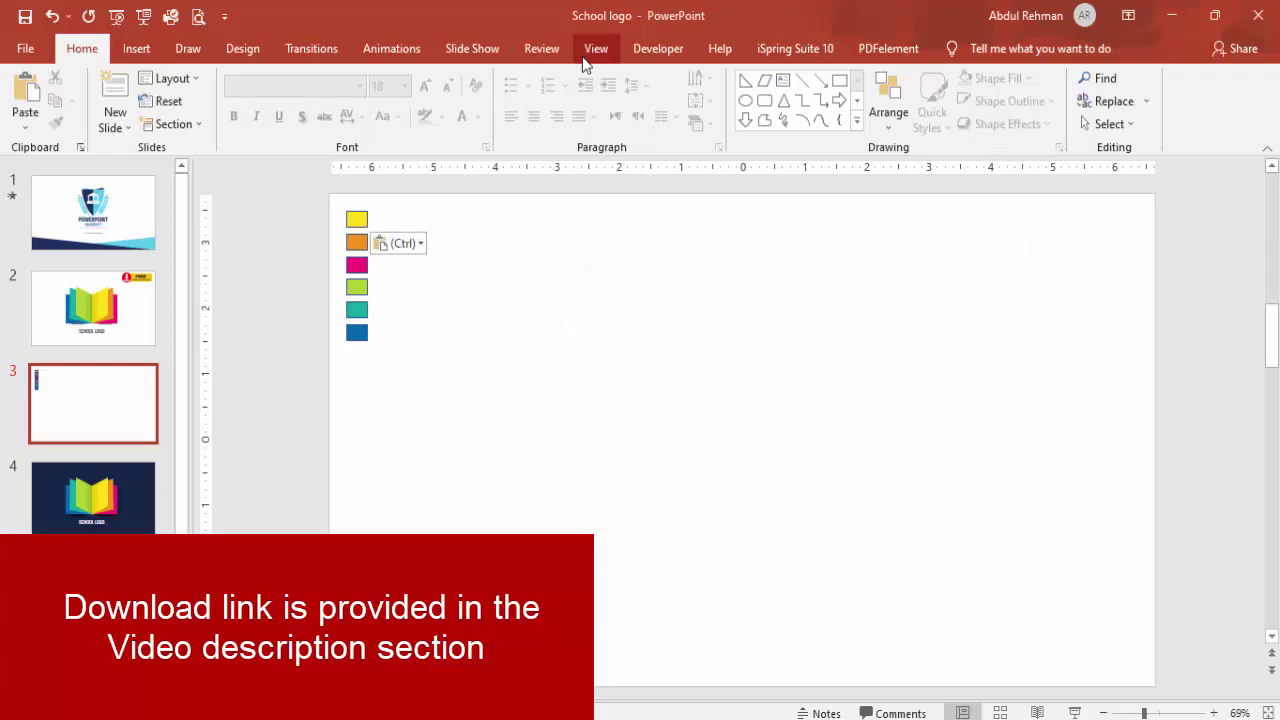
Step: Show the slide guides and draw a 2.91" by 2.2" blue rectangle near the slide centre
{"action": "left_click", "coordinate": [408, 123]}
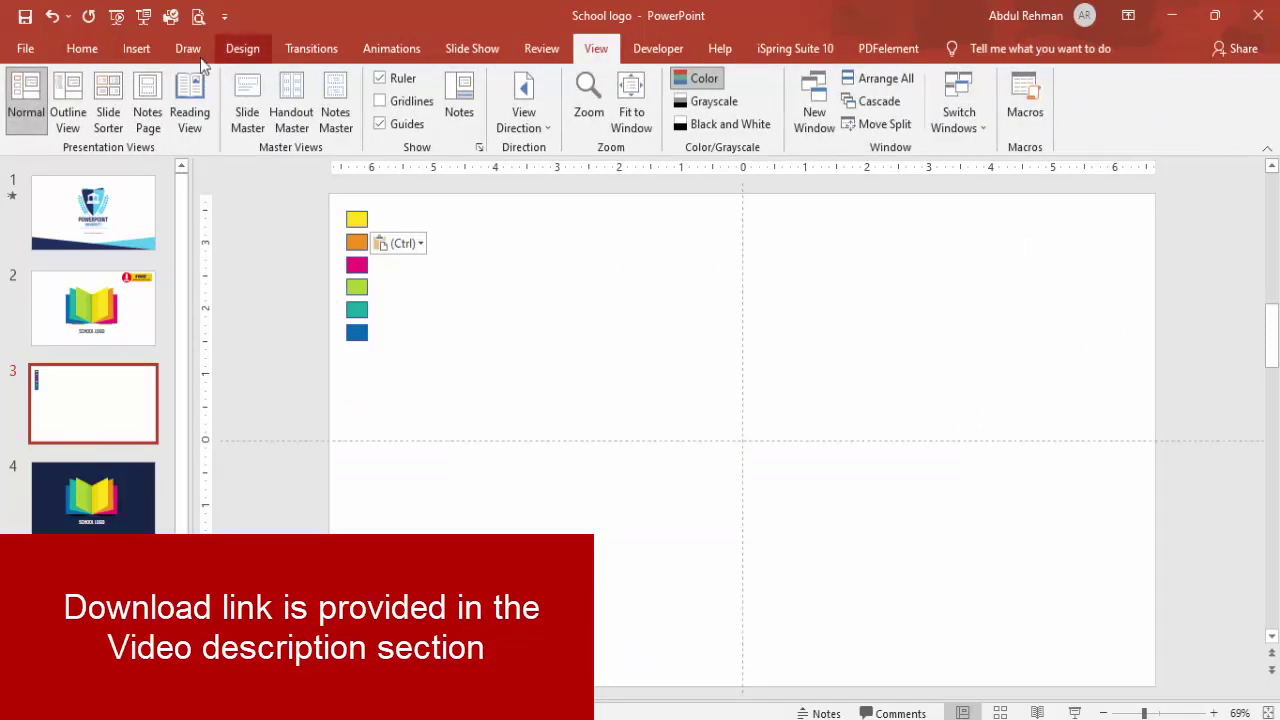
{"action": "left_click", "coordinate": [136, 48]}
{"action": "left_click", "coordinate": [300, 110]}
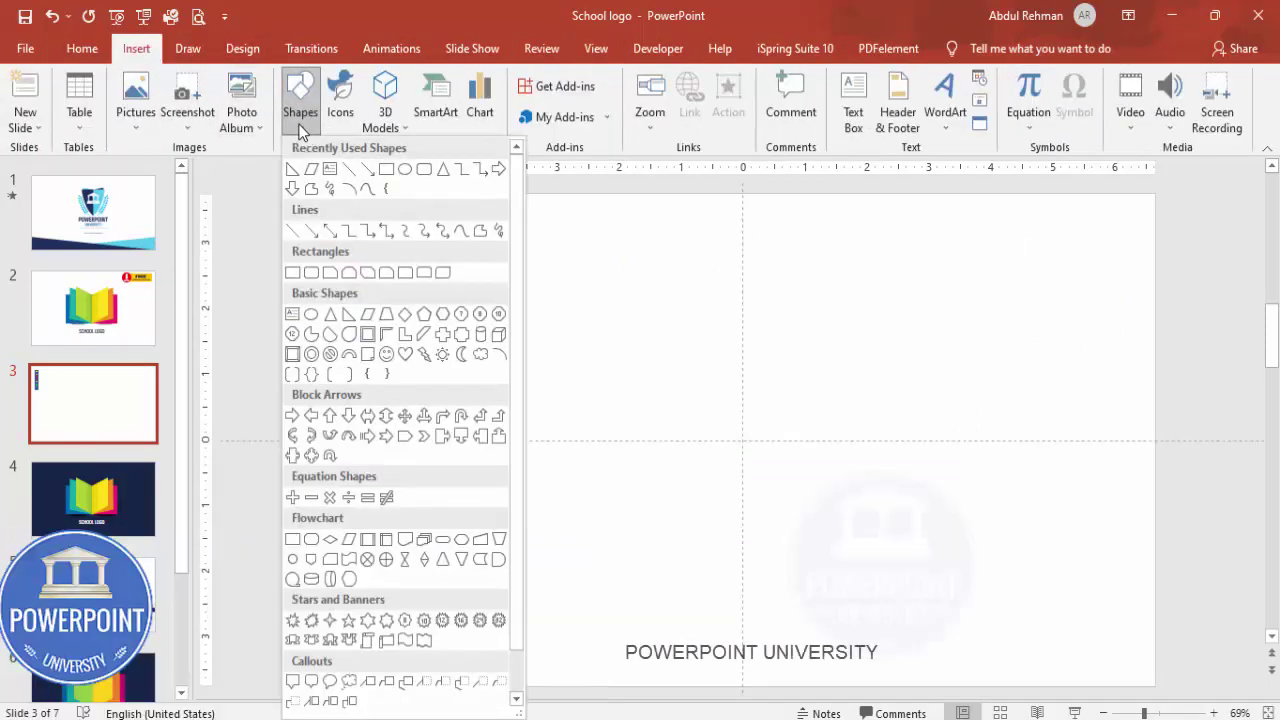
{"action": "left_click", "coordinate": [292, 273]}
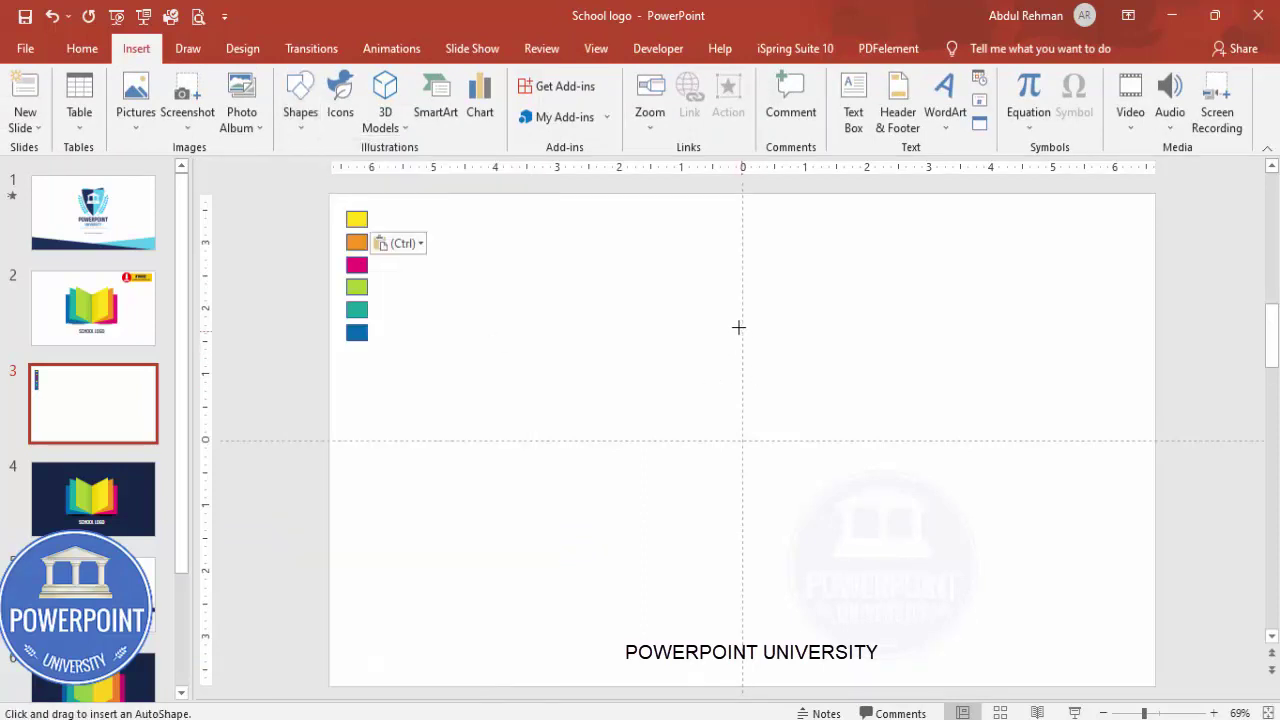
{"action": "mouse_move", "coordinate": [678, 325]}
{"action": "left_mouse_down"}
{"action": "mouse_move", "coordinate": [797, 520]}
{"action": "mouse_move", "coordinate": [811, 516]}
{"action": "left_mouse_up"}
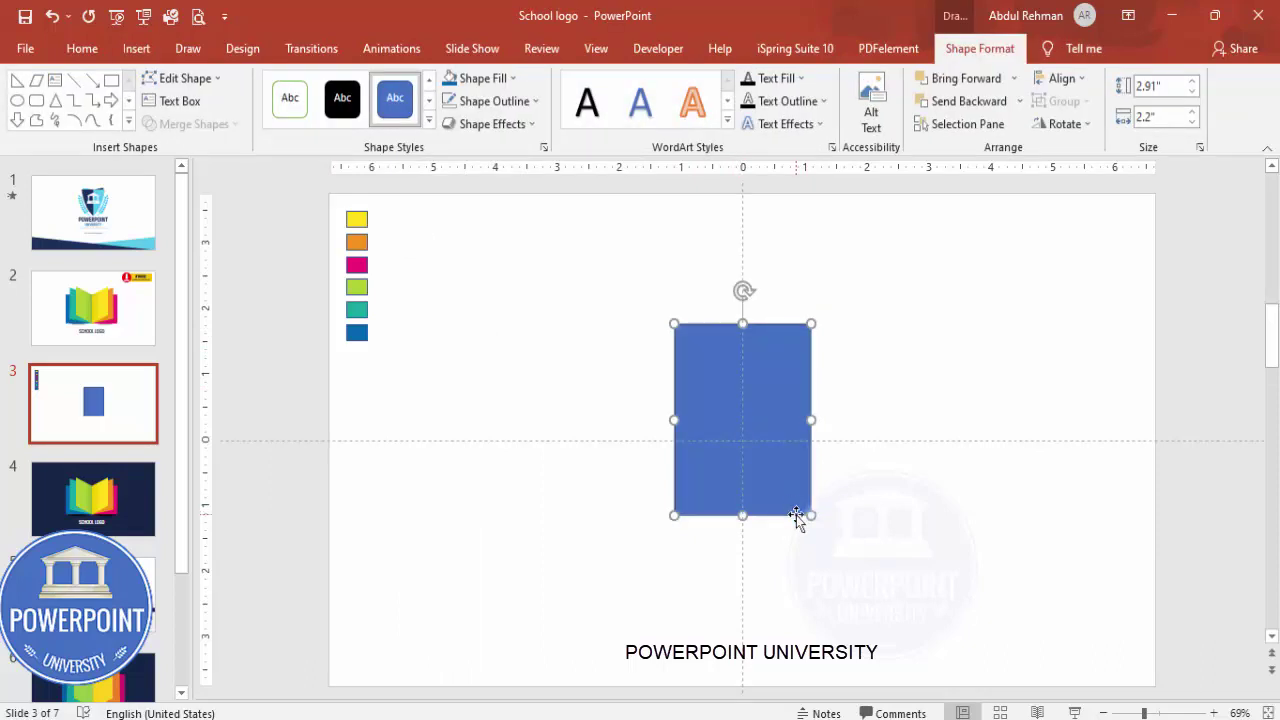
{"action": "left_click_drag", "start_coordinate": [811, 420], "coordinate": [812, 421]}
Step: Remove the rectangle's outline and centre it horizontally and vertically on the slide
{"action": "left_click", "coordinate": [494, 101]}
{"action": "left_click", "coordinate": [497, 315]}
{"action": "left_click", "coordinate": [1062, 78]}
{"action": "left_click", "coordinate": [1092, 127]}
{"action": "left_click", "coordinate": [1060, 78]}
{"action": "left_click", "coordinate": [1092, 200]}
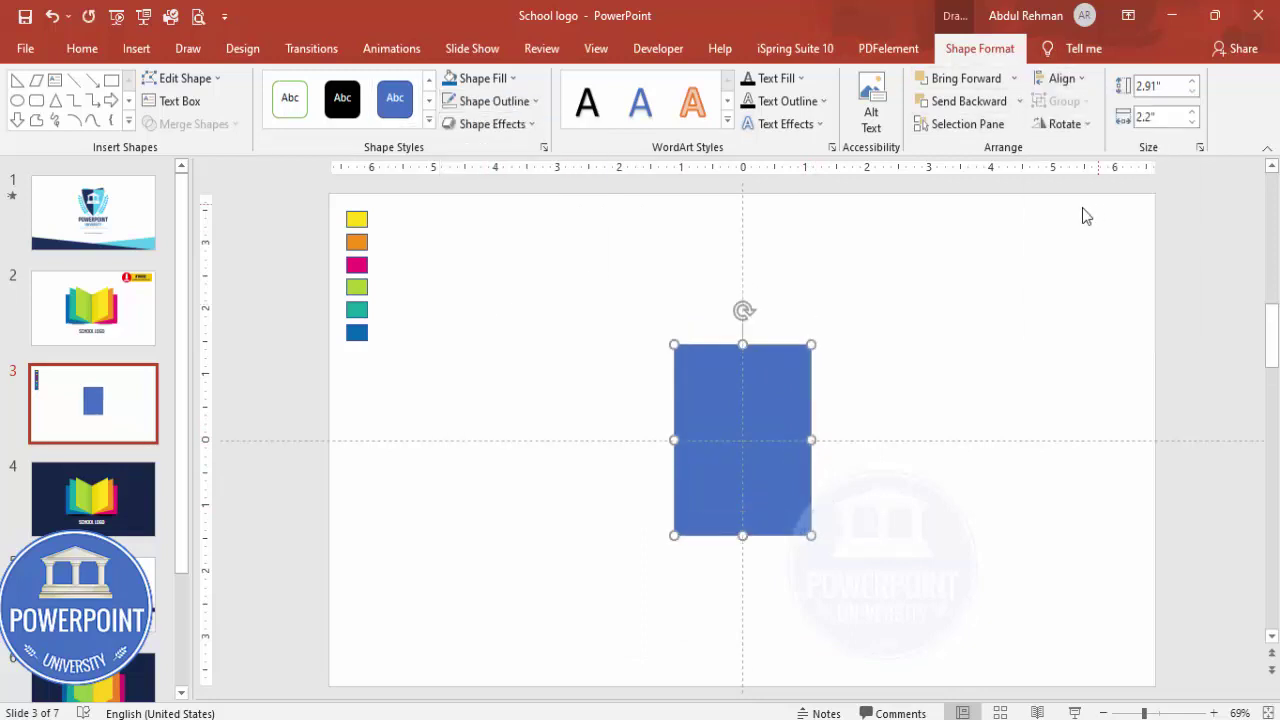
{"action": "left_click", "coordinate": [868, 290]}
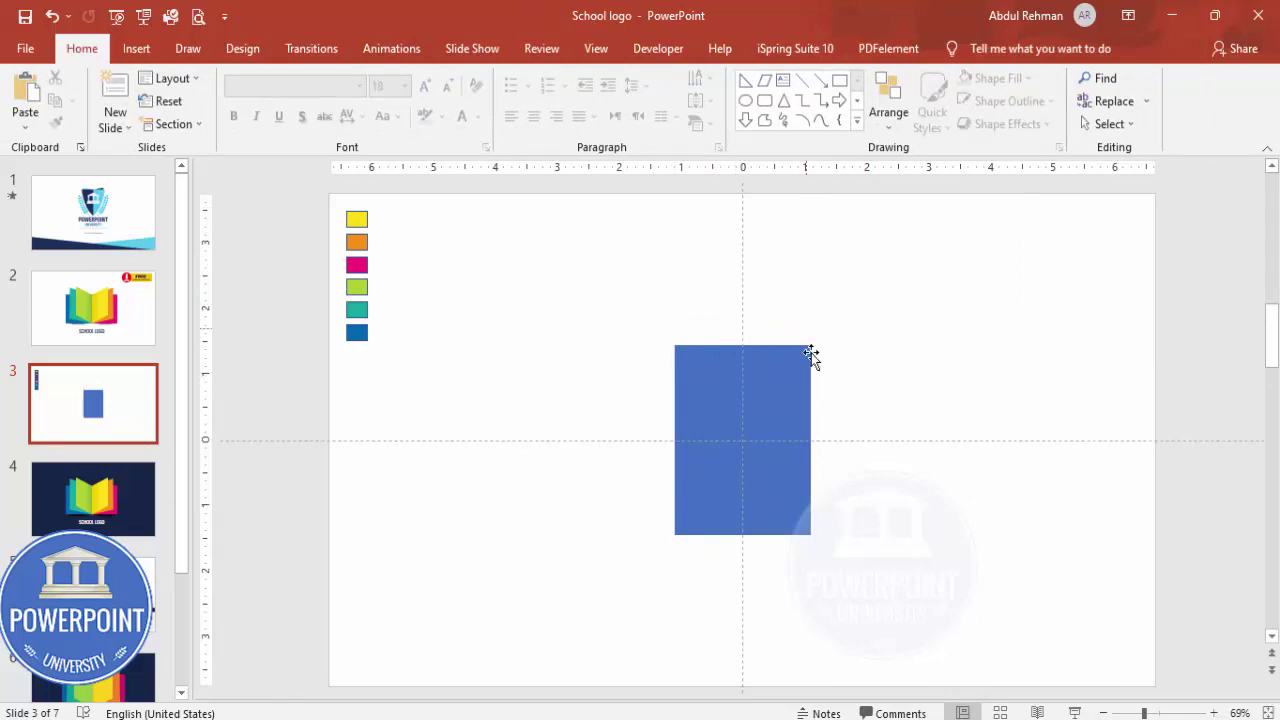
{"action": "left_click", "coordinate": [136, 48]}
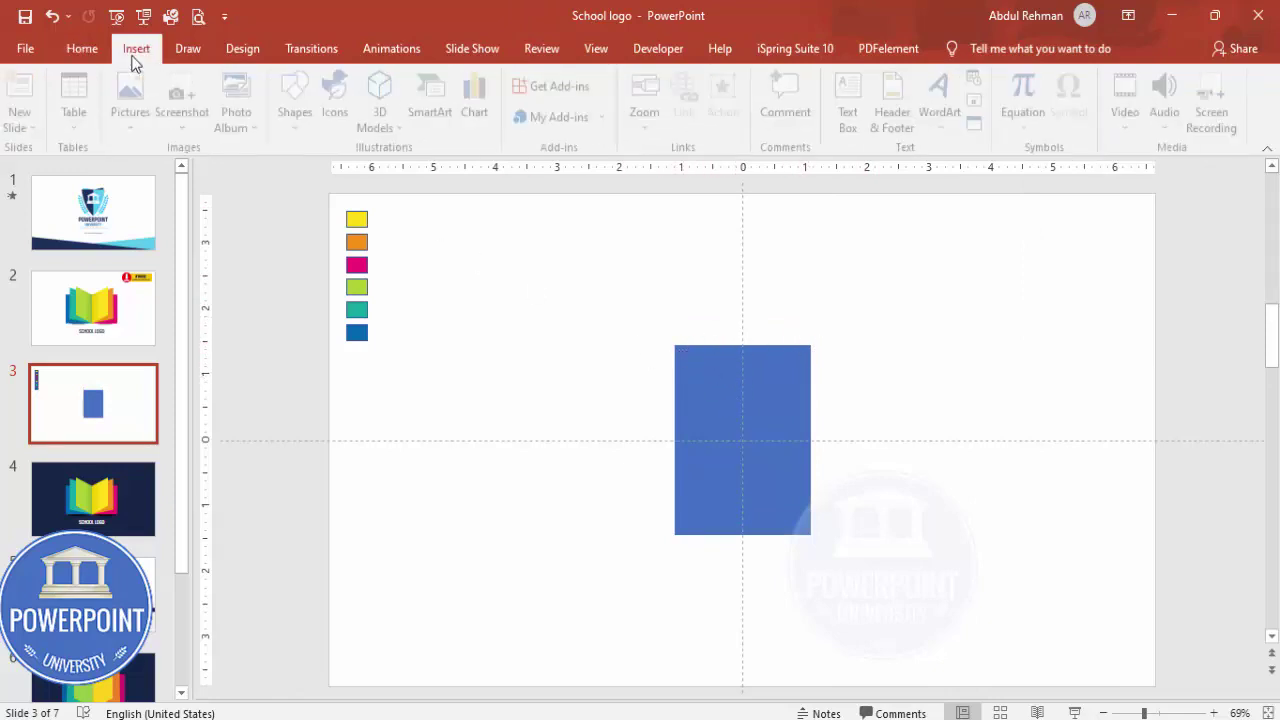
{"action": "left_click", "coordinate": [296, 120]}
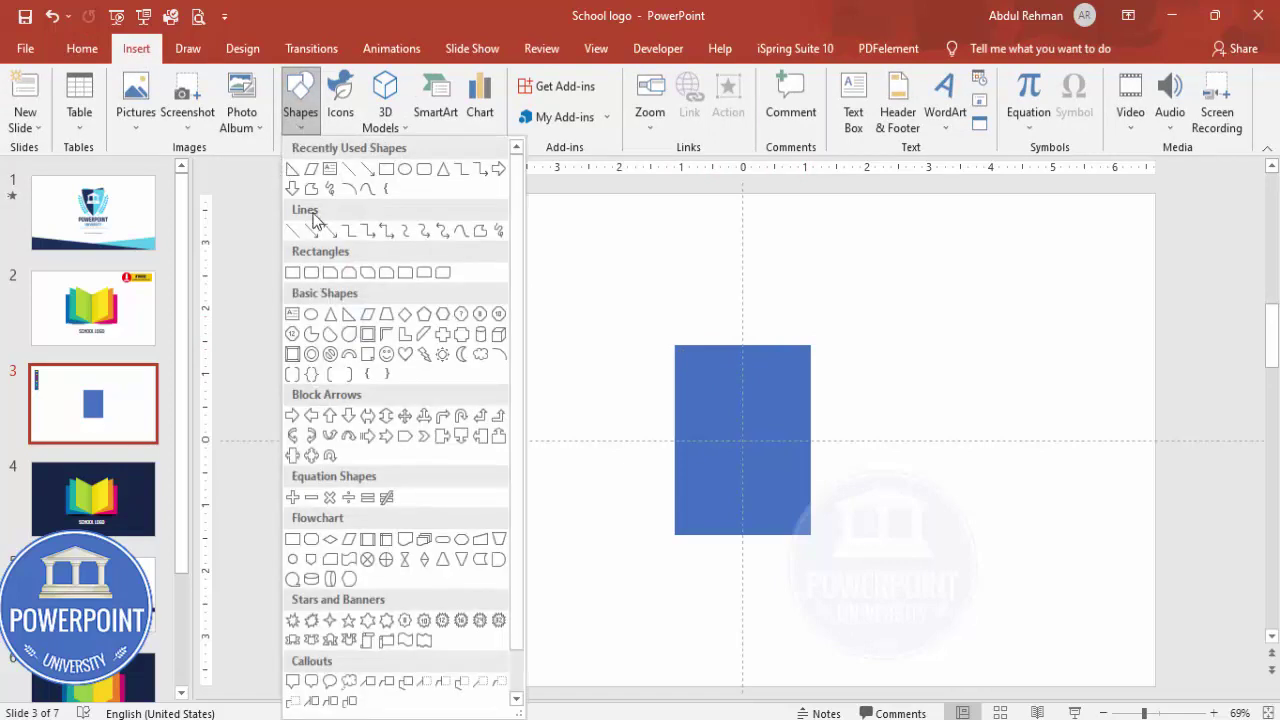
Step: Draw an outline-free right triangle across the rectangle's top and flip it horizontally
{"action": "left_click", "coordinate": [350, 318]}
{"action": "left_click_drag", "start_coordinate": [786, 340], "coordinate": [674, 302]}
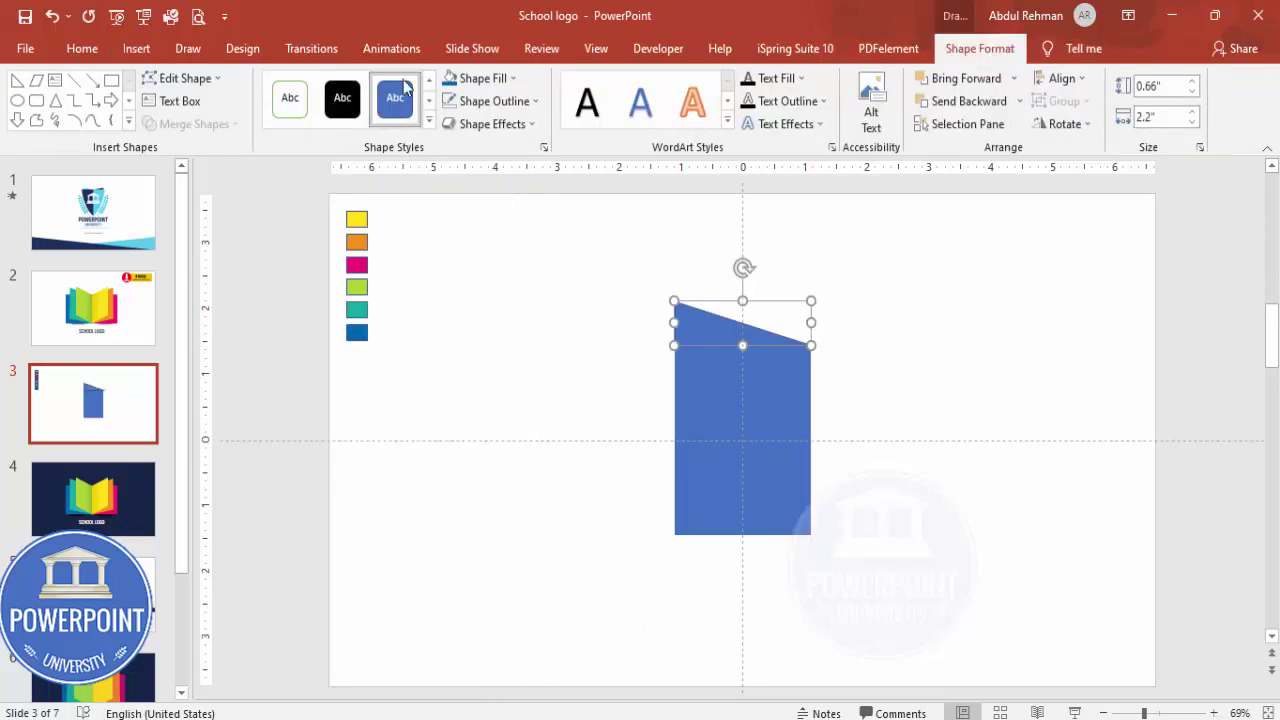
{"action": "left_click", "coordinate": [500, 104]}
{"action": "left_click", "coordinate": [505, 317]}
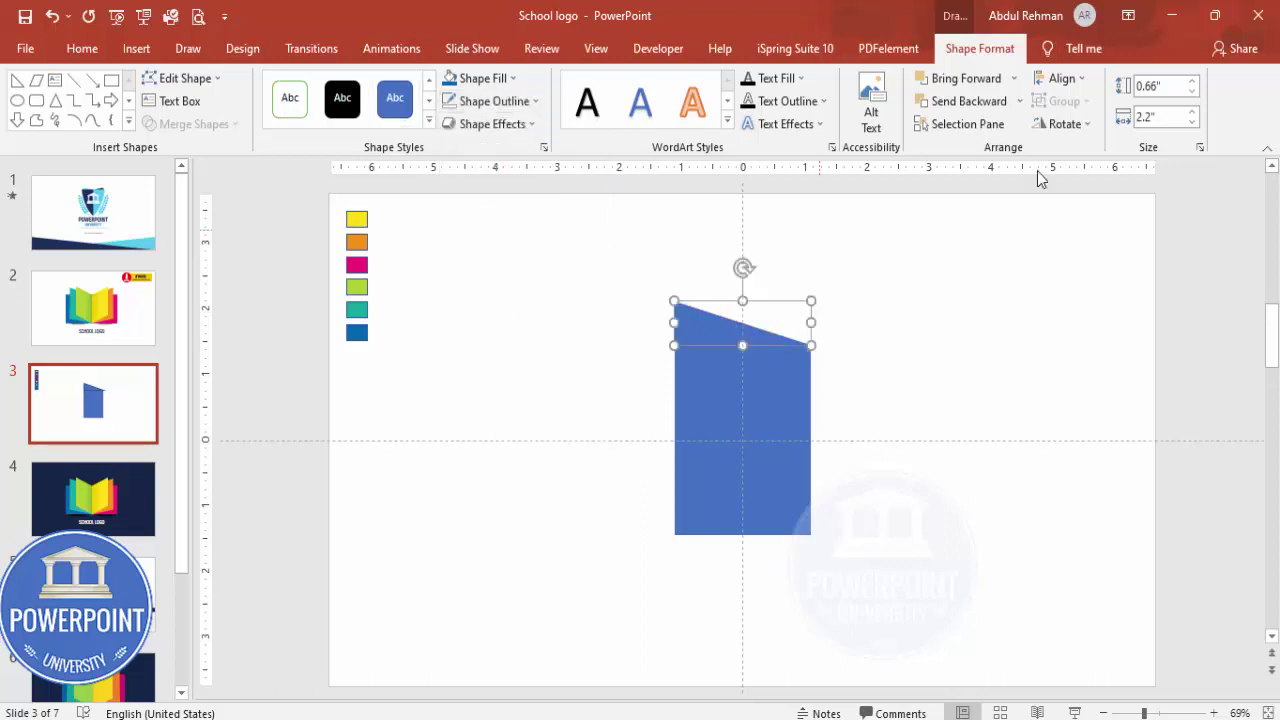
{"action": "left_click", "coordinate": [1064, 124]}
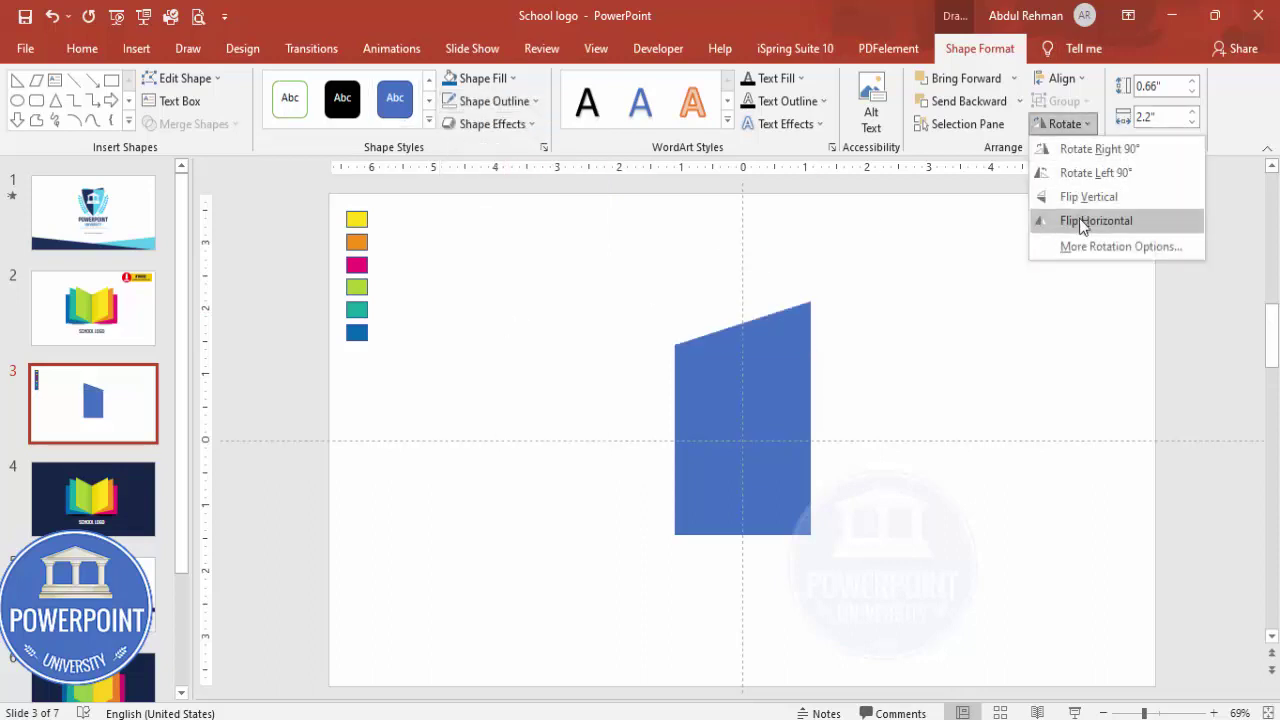
{"action": "left_click", "coordinate": [1128, 222]}
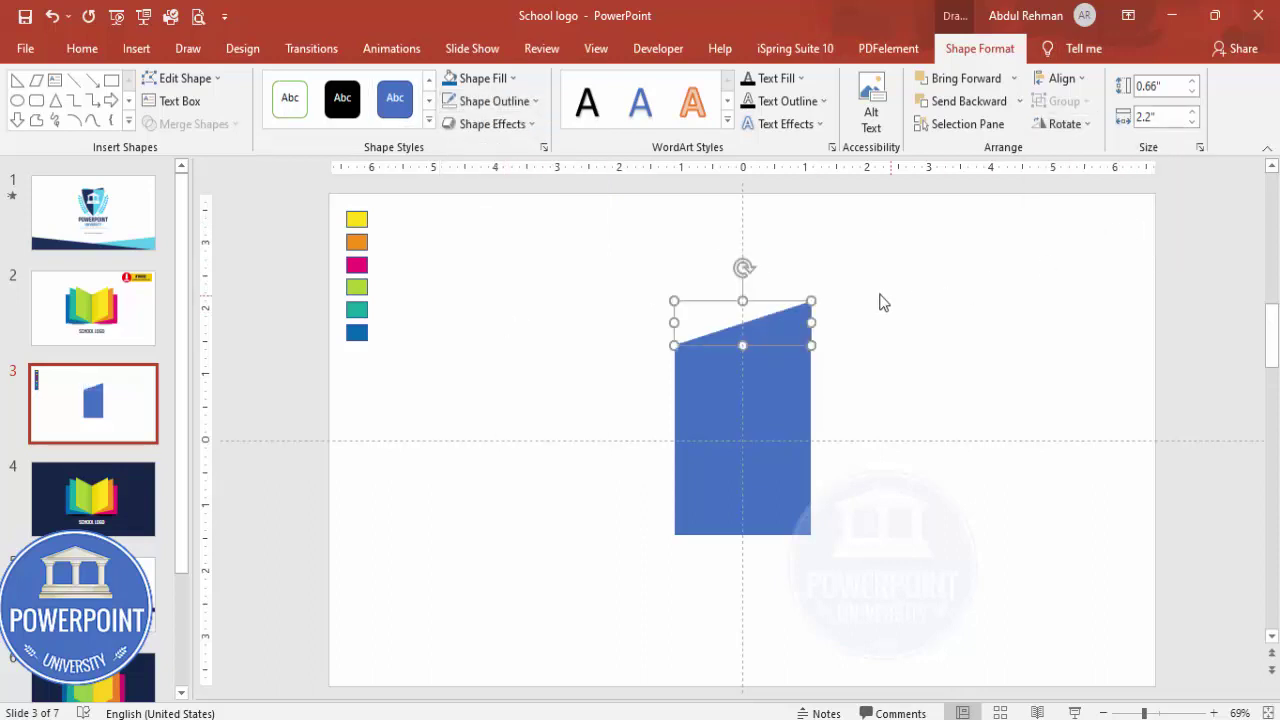
Step: Copy the triangle below, fill it light blue, and overlap it onto the rectangle's bottom edge
{"action": "left_click_drag", "start_coordinate": [797, 362], "coordinate": [797, 572]}
{"action": "left_click", "coordinate": [480, 80]}
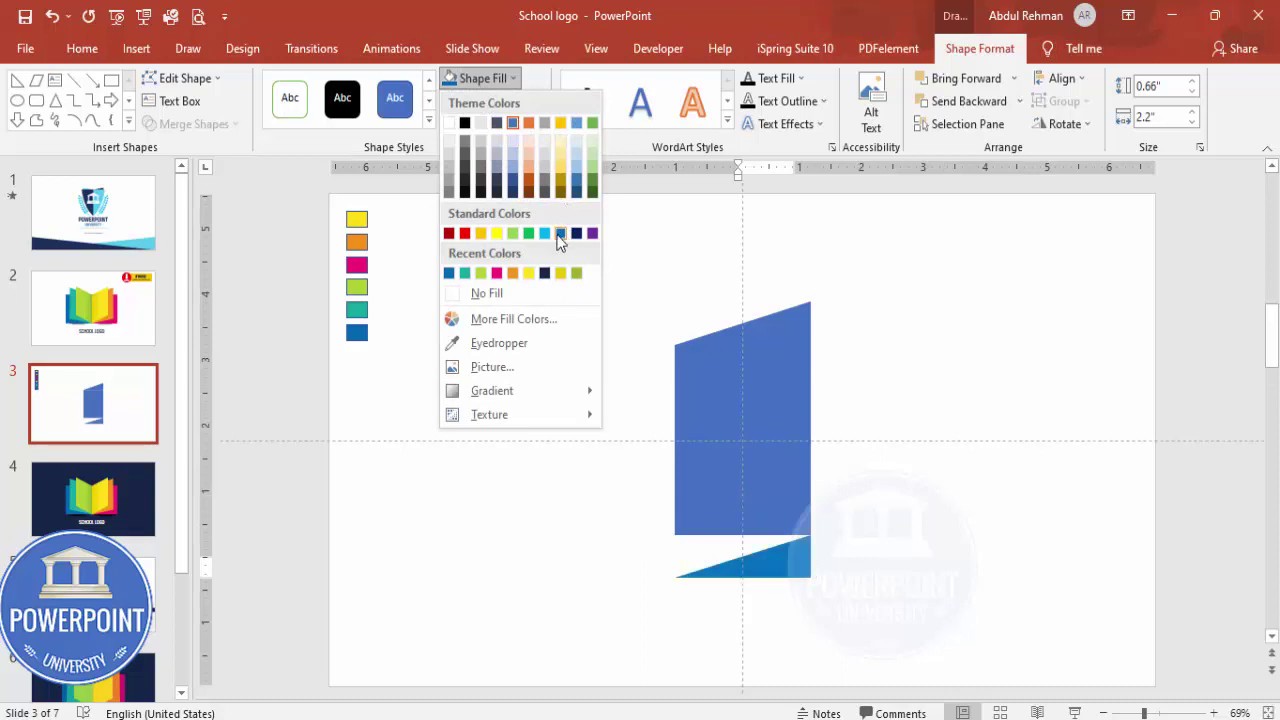
{"action": "left_click", "coordinate": [544, 233]}
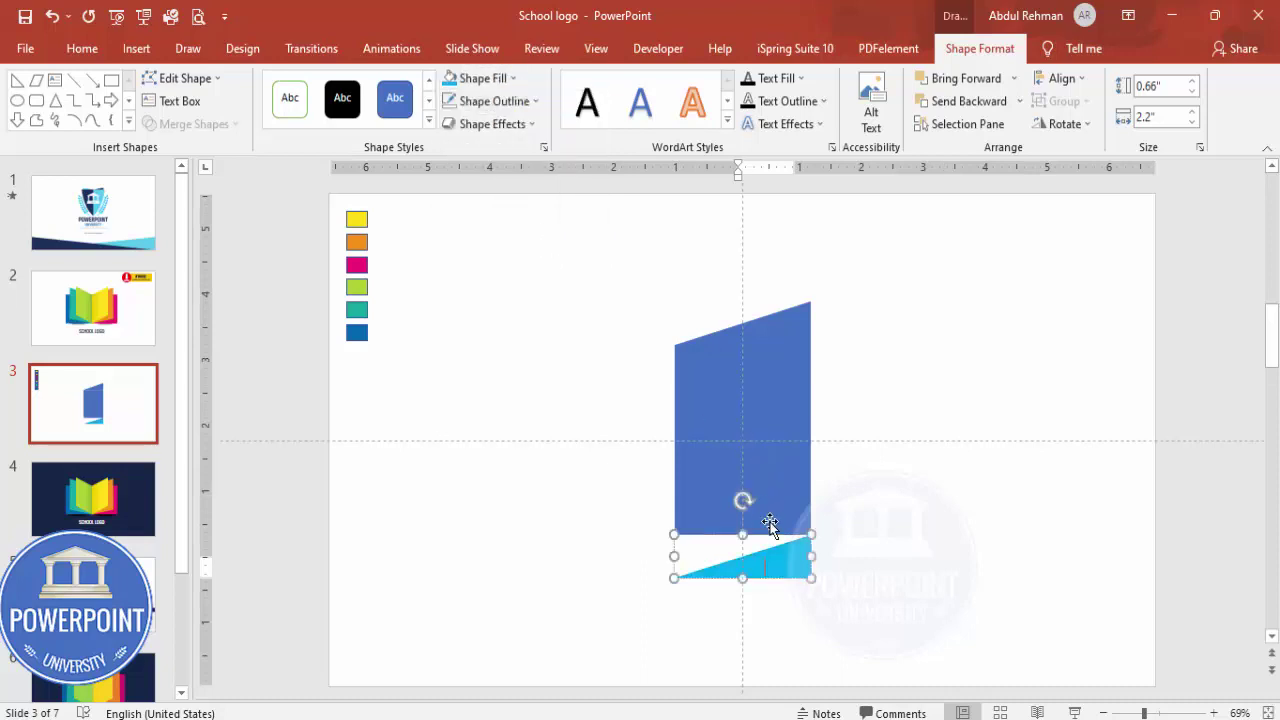
{"action": "left_click_drag", "start_coordinate": [794, 569], "coordinate": [789, 527]}
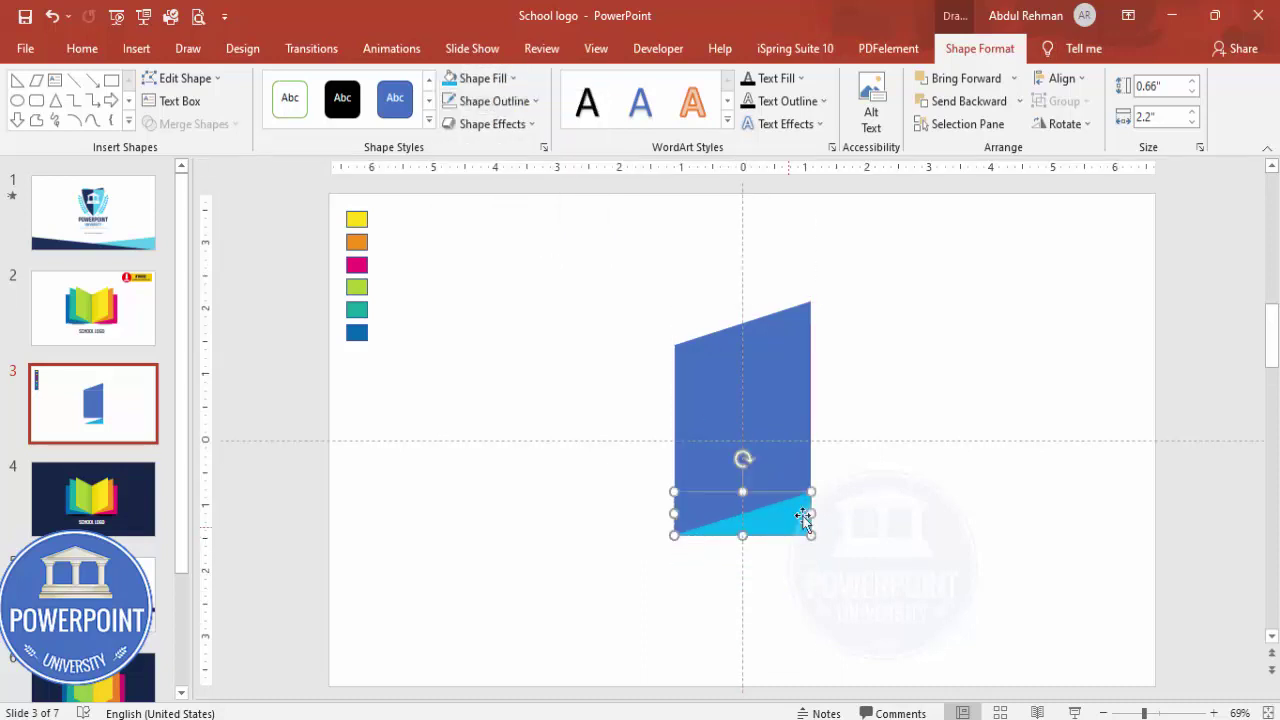
{"action": "left_click", "coordinate": [890, 529]}
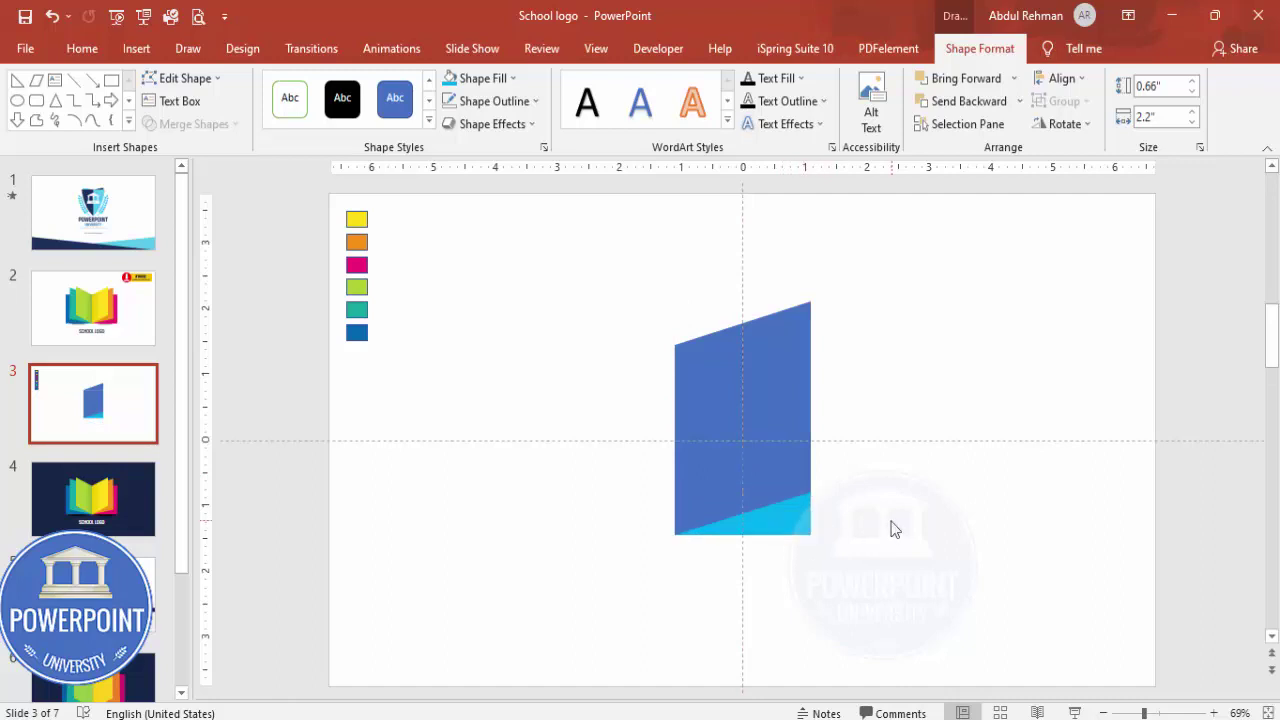
Step: Place a spare copy of the blue rectangle at the slide's right edge
{"action": "left_click", "coordinate": [780, 322]}
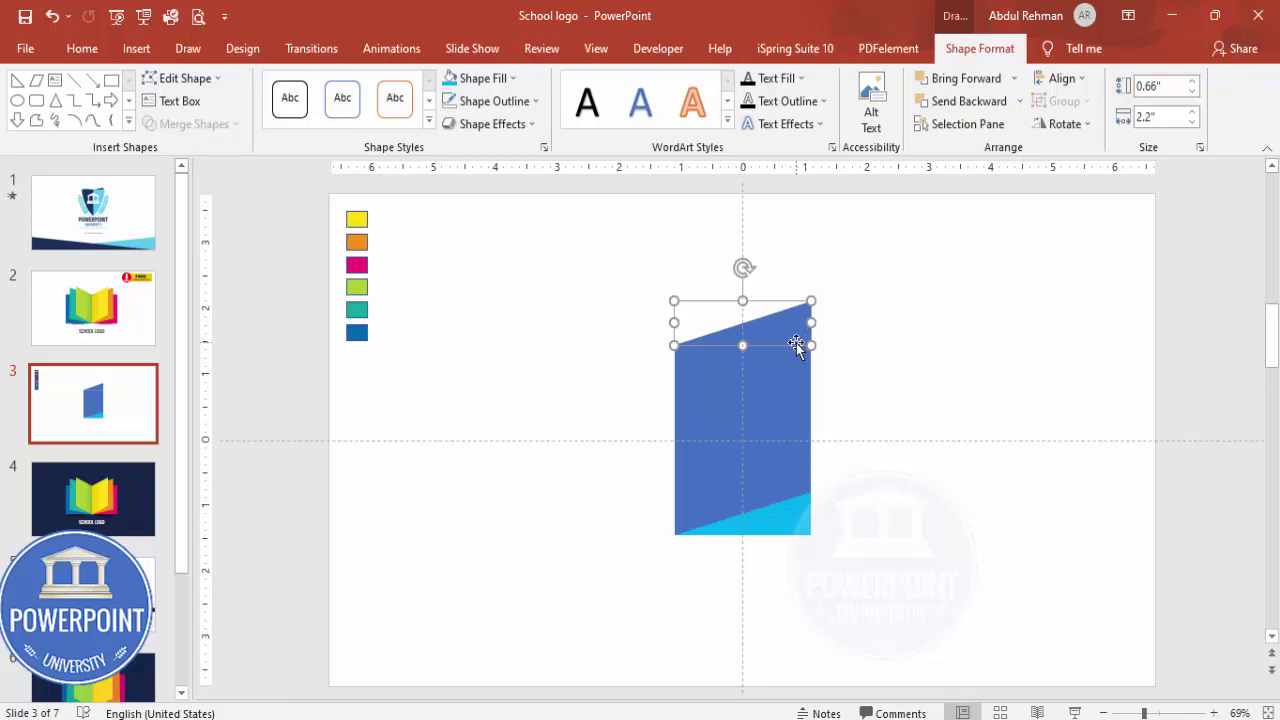
{"action": "left_click", "coordinate": [909, 377]}
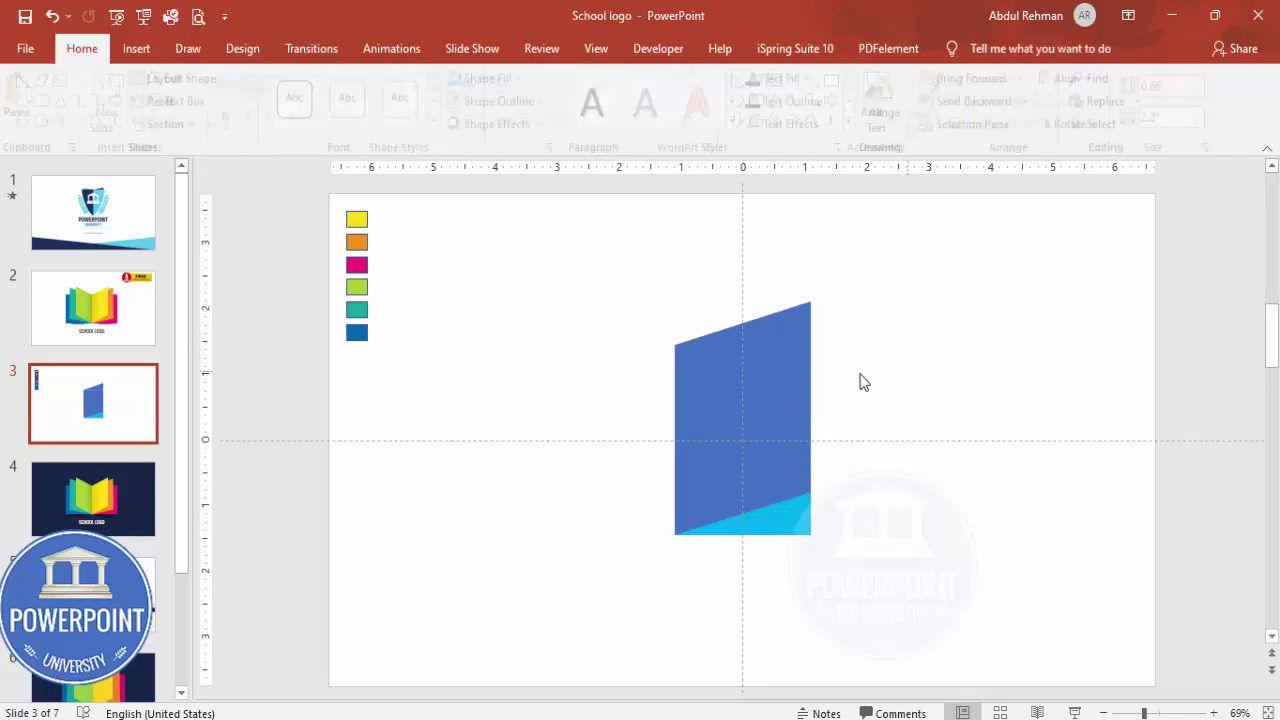
{"action": "left_click", "coordinate": [761, 418]}
{"action": "left_click_drag", "start_coordinate": [760, 434], "coordinate": [1165, 307]}
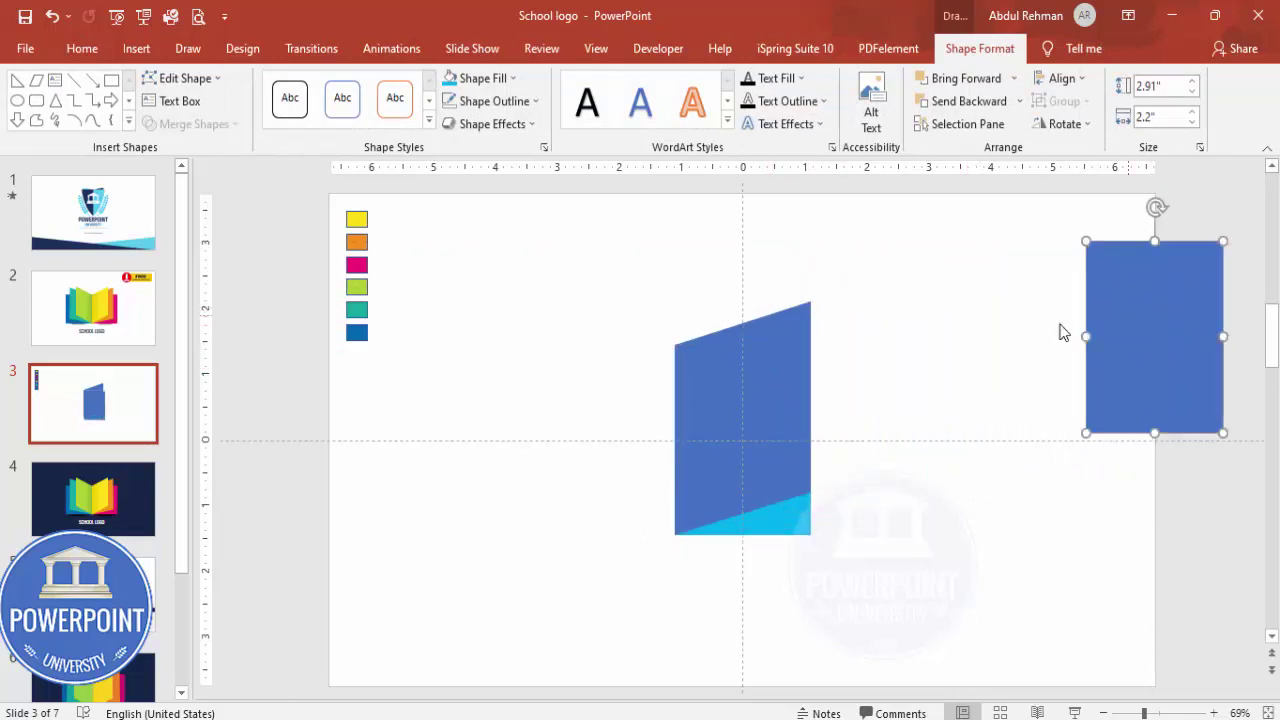
Step: Union the rectangle with the top triangle, then subtract the light-blue triangle
{"action": "left_click", "coordinate": [750, 412]}
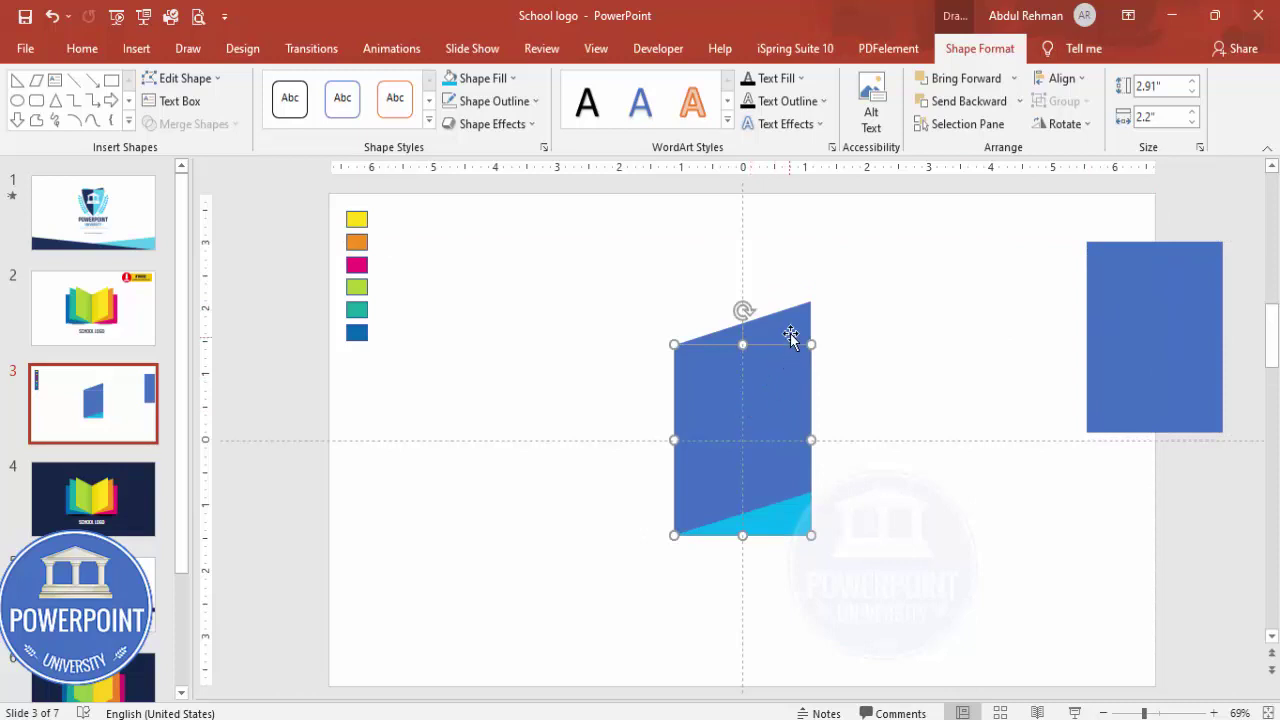
{"action": "left_click", "coordinate": [794, 323], "text": "shift"}
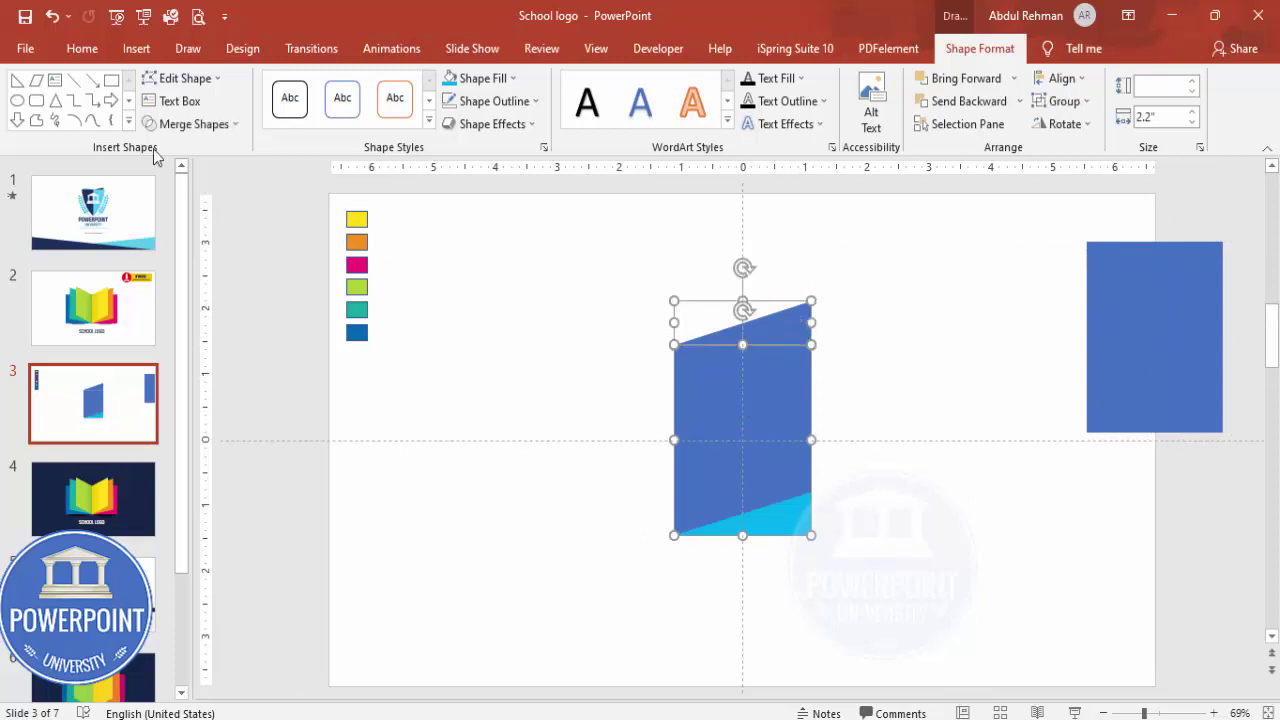
{"action": "left_click", "coordinate": [205, 124]}
{"action": "left_click", "coordinate": [198, 155]}
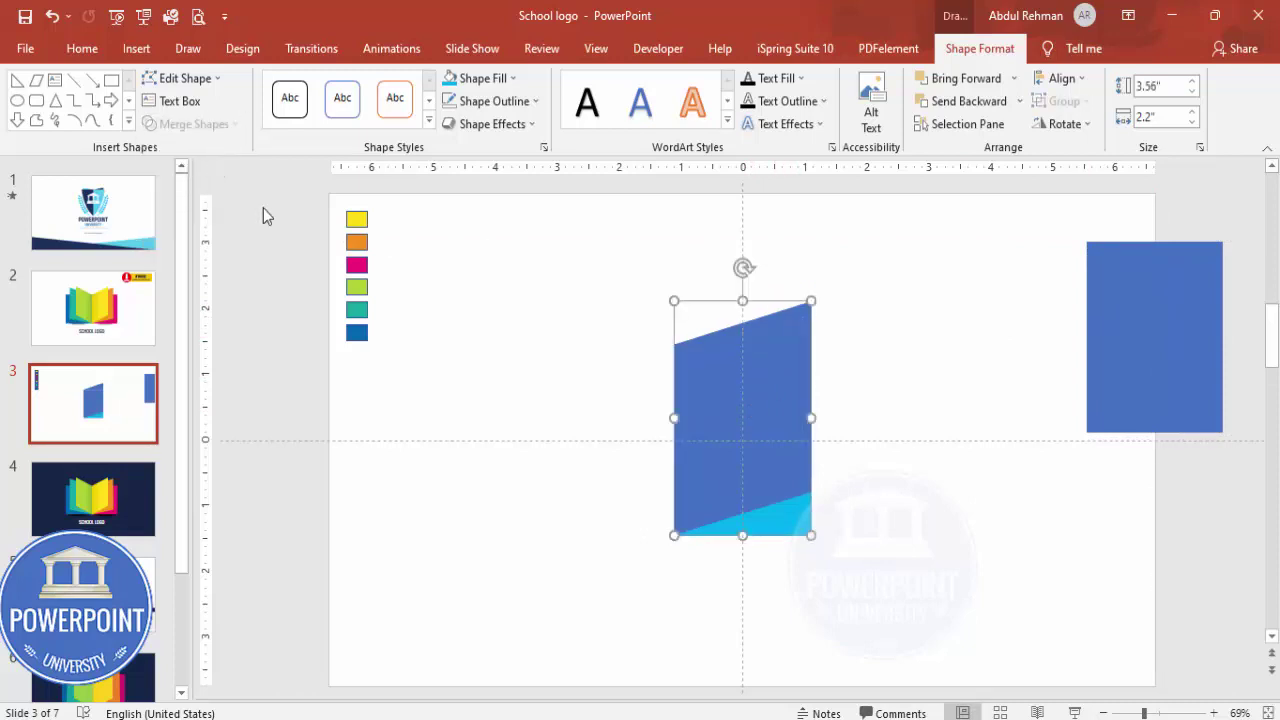
{"action": "left_click", "coordinate": [786, 522], "text": "shift"}
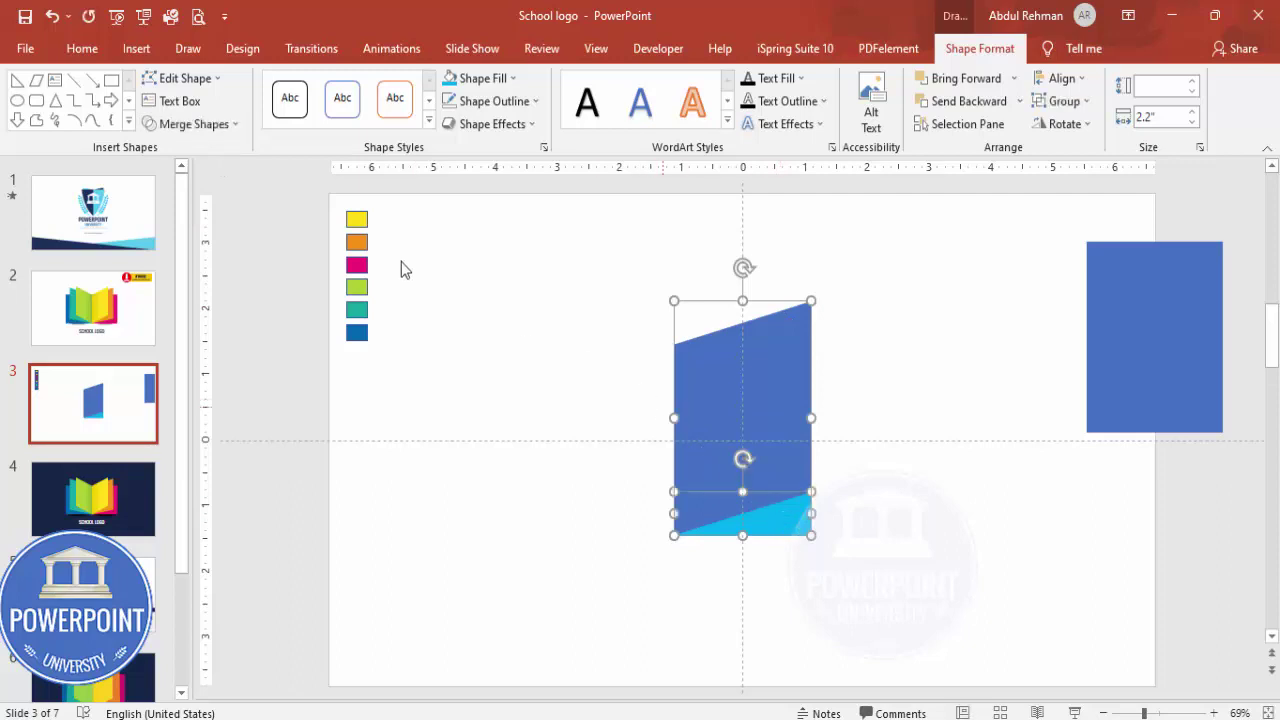
{"action": "left_click", "coordinate": [205, 124]}
{"action": "left_click", "coordinate": [193, 241]}
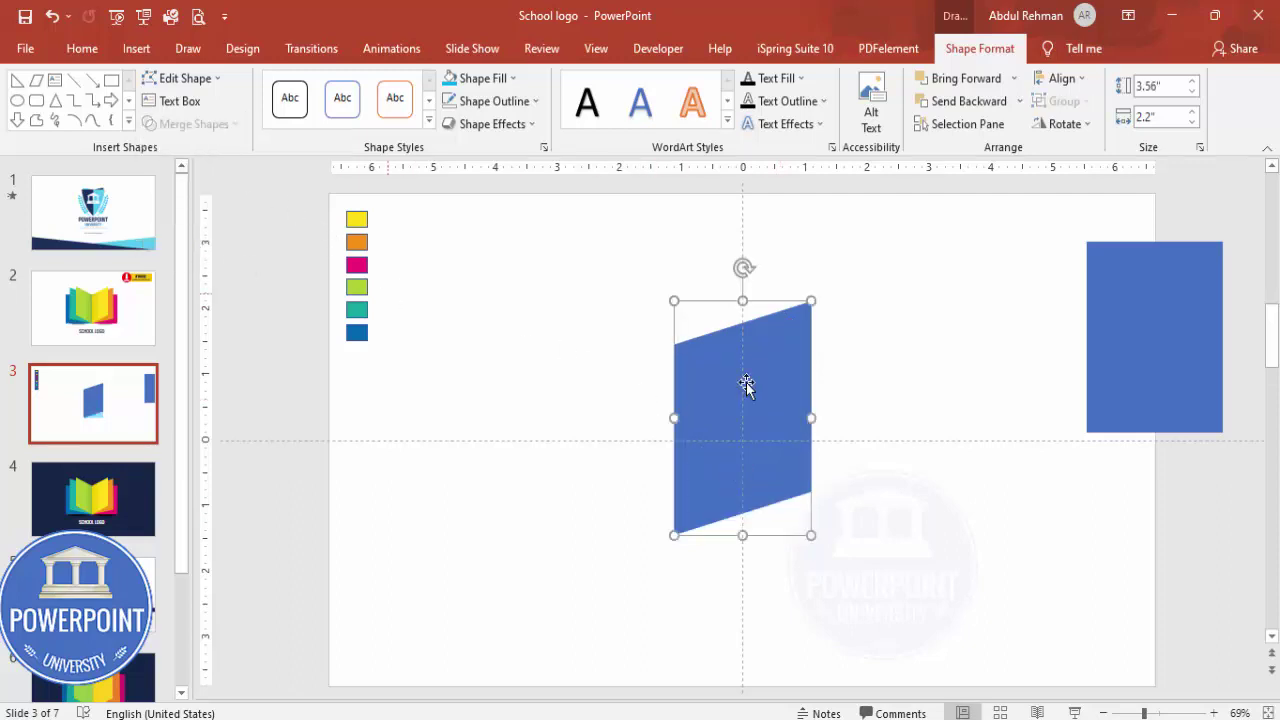
Step: Remove the merged page's outline and move it right of the centre line
{"action": "left_click", "coordinate": [498, 101]}
{"action": "left_click", "coordinate": [491, 318]}
{"action": "left_click_drag", "start_coordinate": [740, 414], "coordinate": [799, 430]}
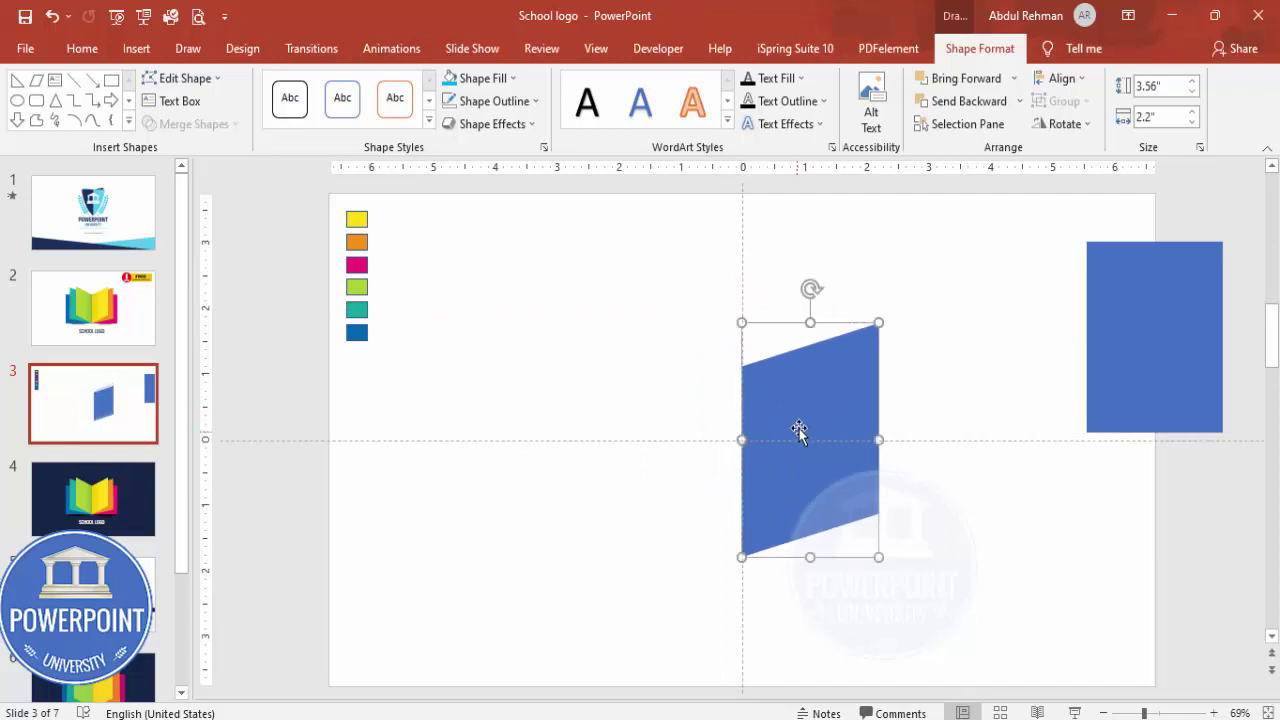
Step: Recolour the slanted page yellow with the eyedropper from the yellow swatch
{"action": "left_click", "coordinate": [505, 80]}
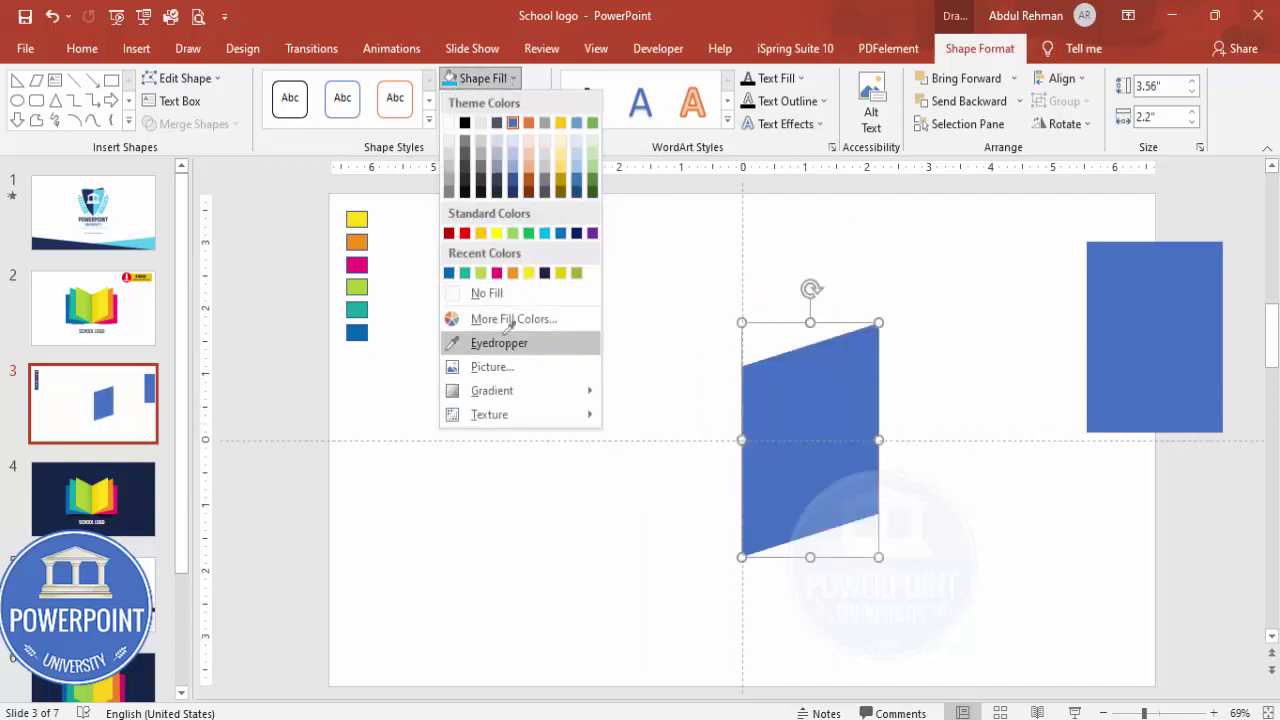
{"action": "left_click", "coordinate": [498, 343]}
{"action": "left_click", "coordinate": [357, 219]}
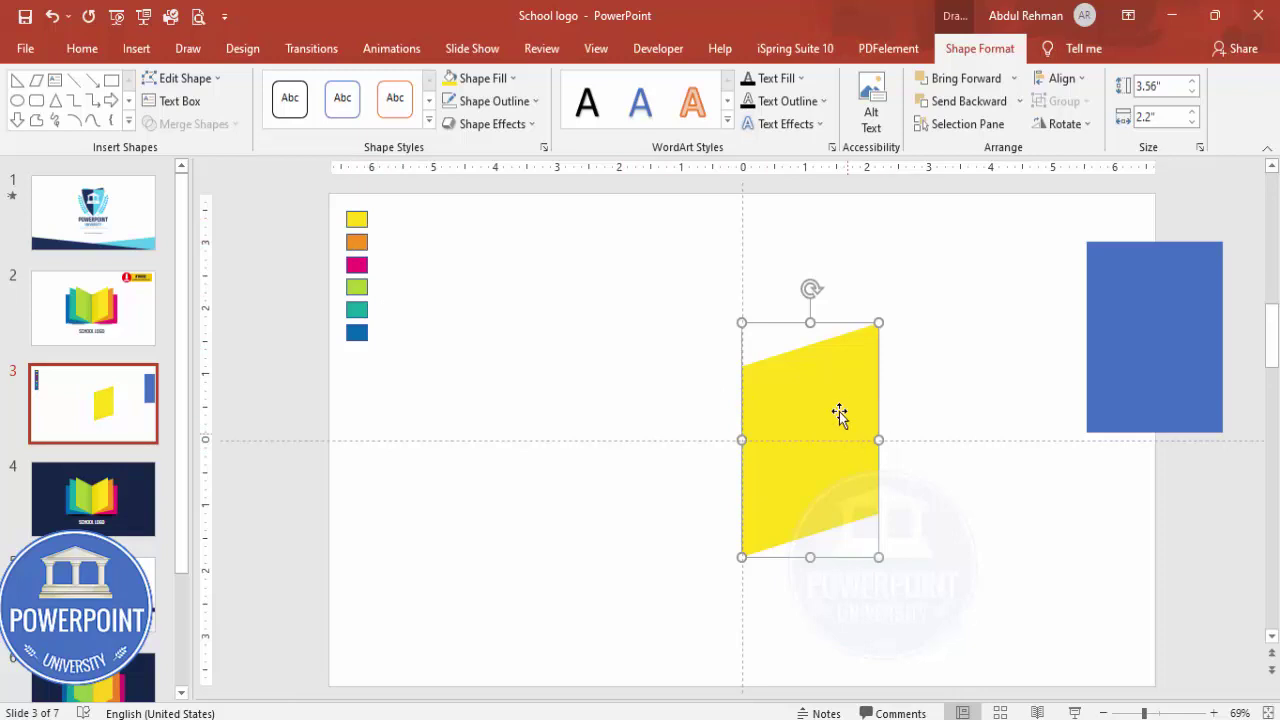
Step: Add an orange copy over the yellow page, widen it rightward, and send it backward
{"action": "left_click_drag", "start_coordinate": [840, 400], "coordinate": [927, 400]}
{"action": "left_click", "coordinate": [490, 88]}
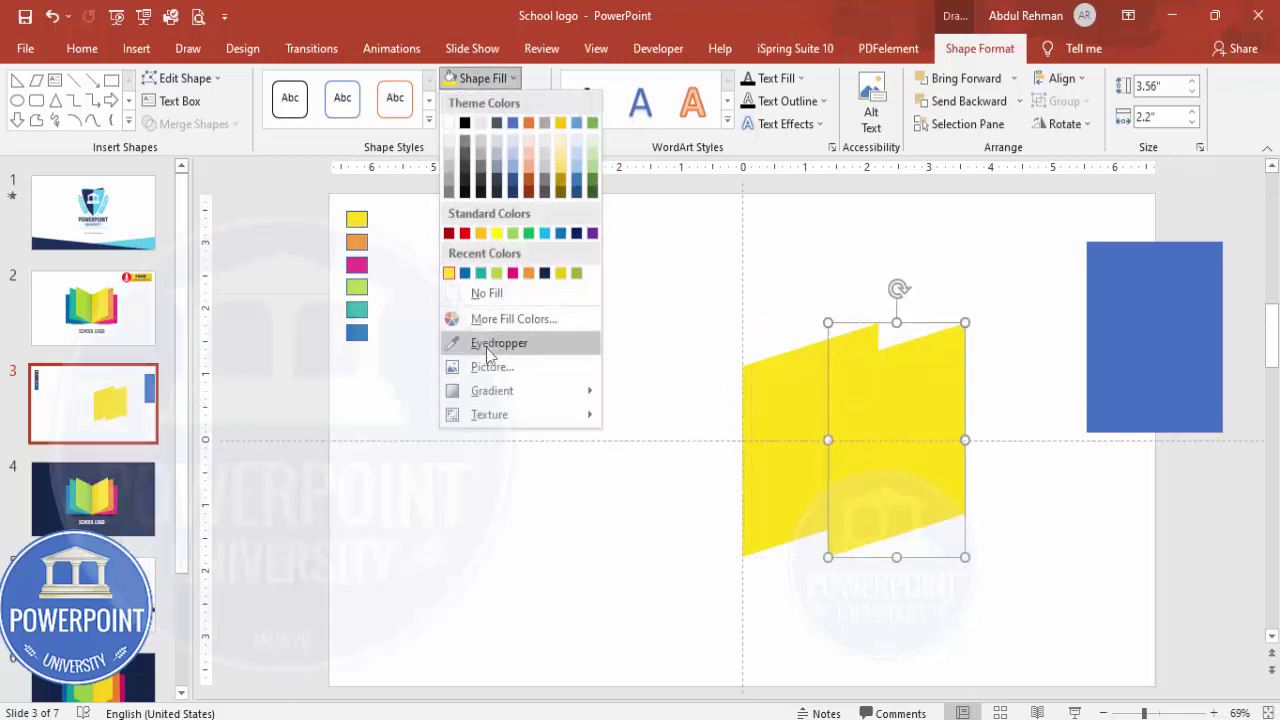
{"action": "left_click", "coordinate": [487, 343]}
{"action": "left_click", "coordinate": [358, 243]}
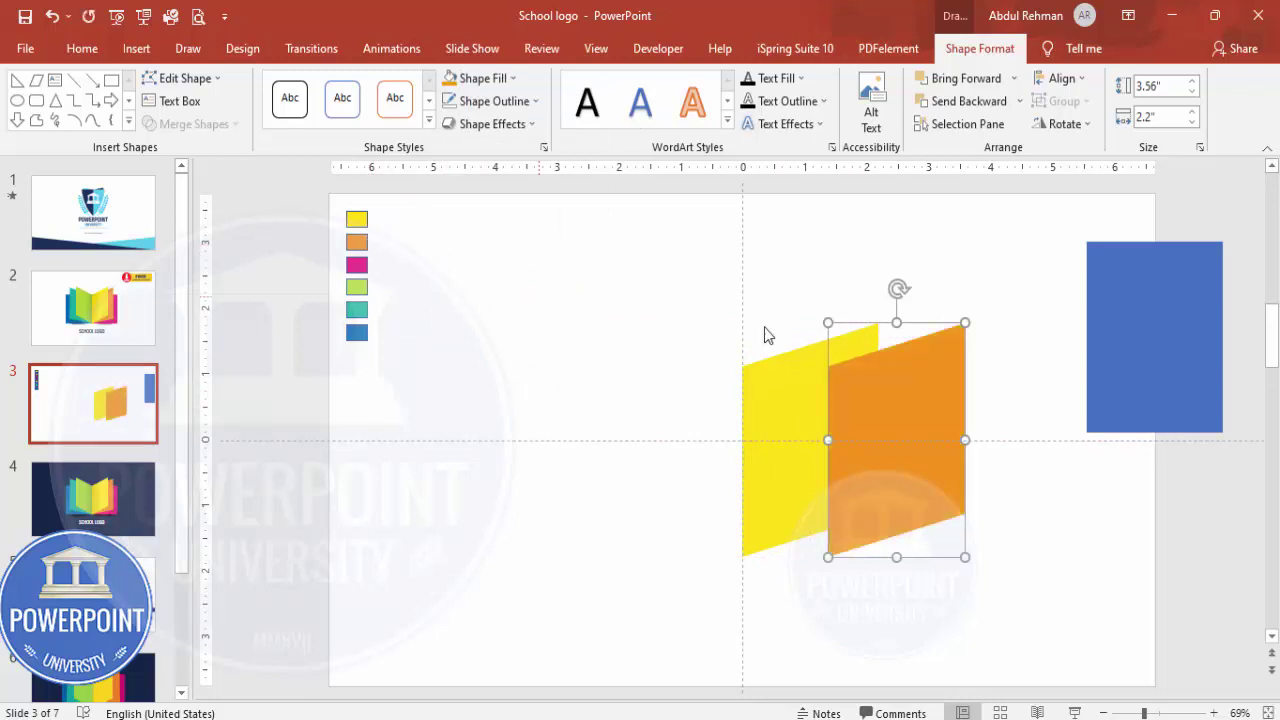
{"action": "left_click_drag", "start_coordinate": [897, 417], "coordinate": [811, 414]}
{"action": "left_click_drag", "start_coordinate": [878, 438], "coordinate": [911, 441]}
{"action": "left_click", "coordinate": [1019, 101]}
{"action": "left_click", "coordinate": [1004, 128]}
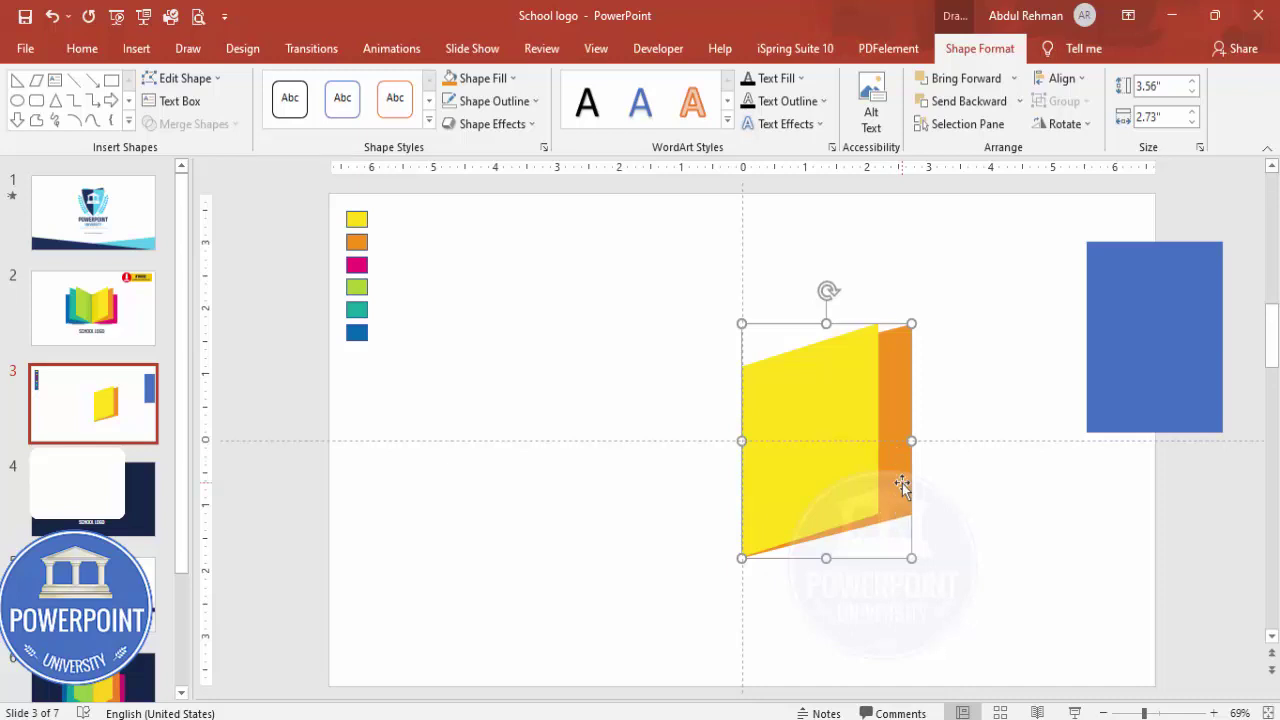
Step: Pull the orange page's lower-right corner downward using Edit Points
{"action": "right_click", "coordinate": [902, 483]}
{"action": "left_click", "coordinate": [960, 221]}
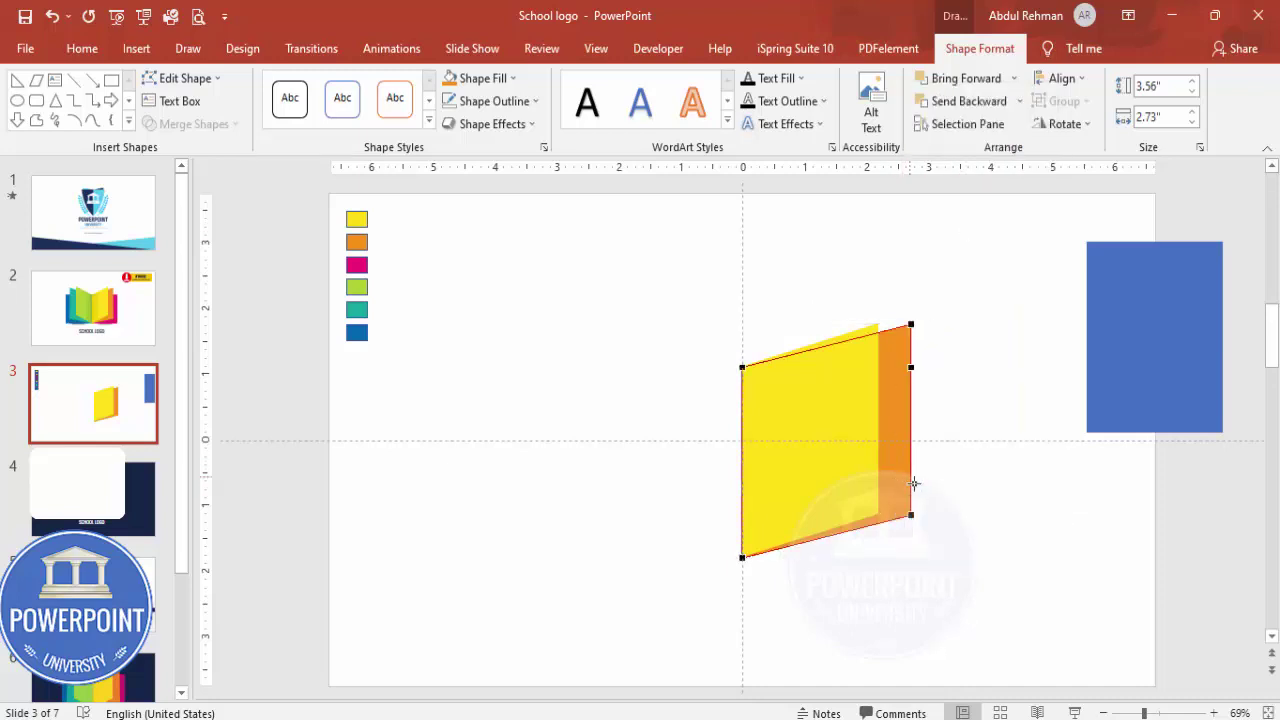
{"action": "left_click_drag", "start_coordinate": [911, 517], "coordinate": [912, 536]}
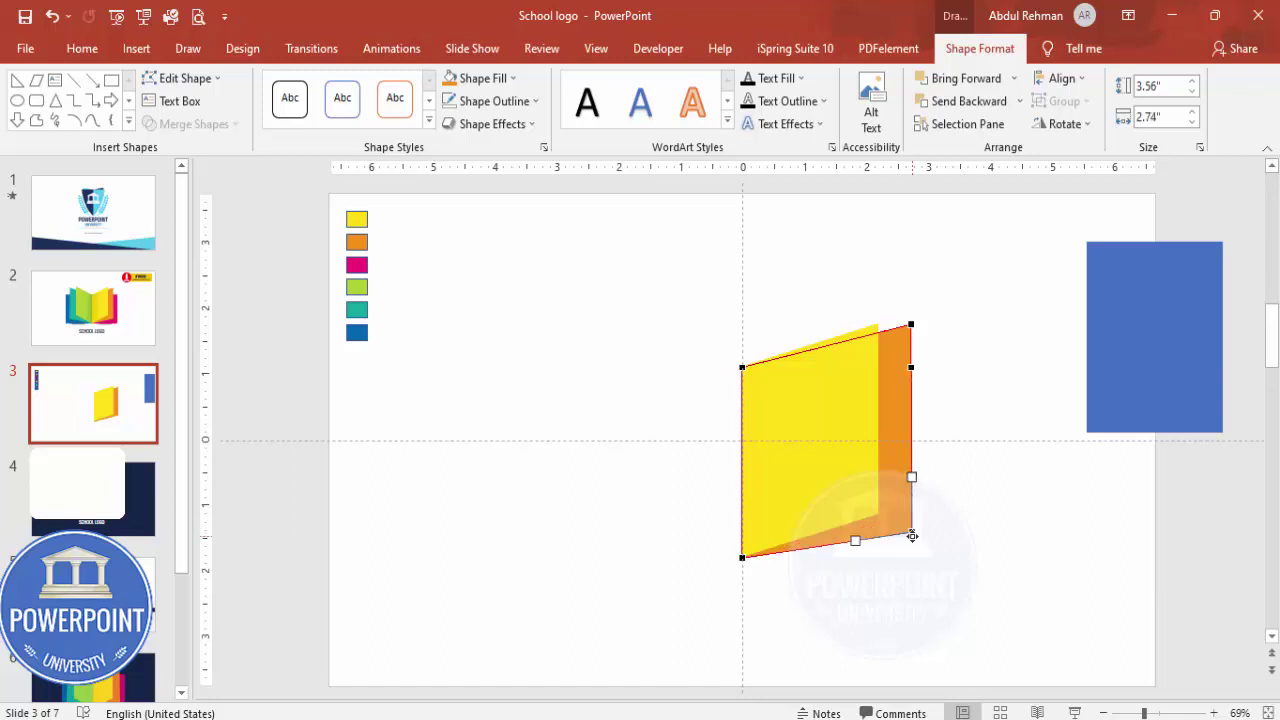
{"action": "key", "text": "Escape"}
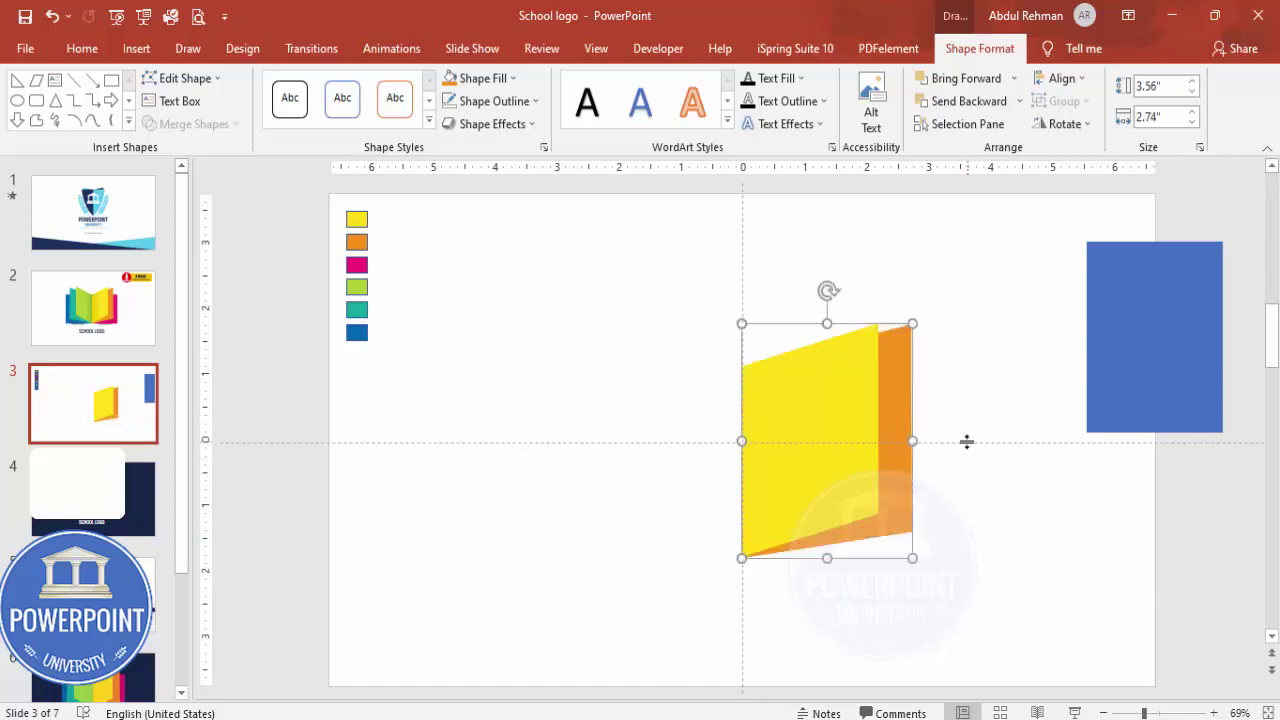
{"action": "left_click", "coordinate": [976, 438]}
Step: Adjust the page shape's height from its top edge
{"action": "left_click", "coordinate": [894, 403]}
{"action": "left_click_drag", "start_coordinate": [824, 322], "coordinate": [830, 330]}
{"action": "left_click", "coordinate": [960, 380]}
{"action": "left_click", "coordinate": [1140, 345]}
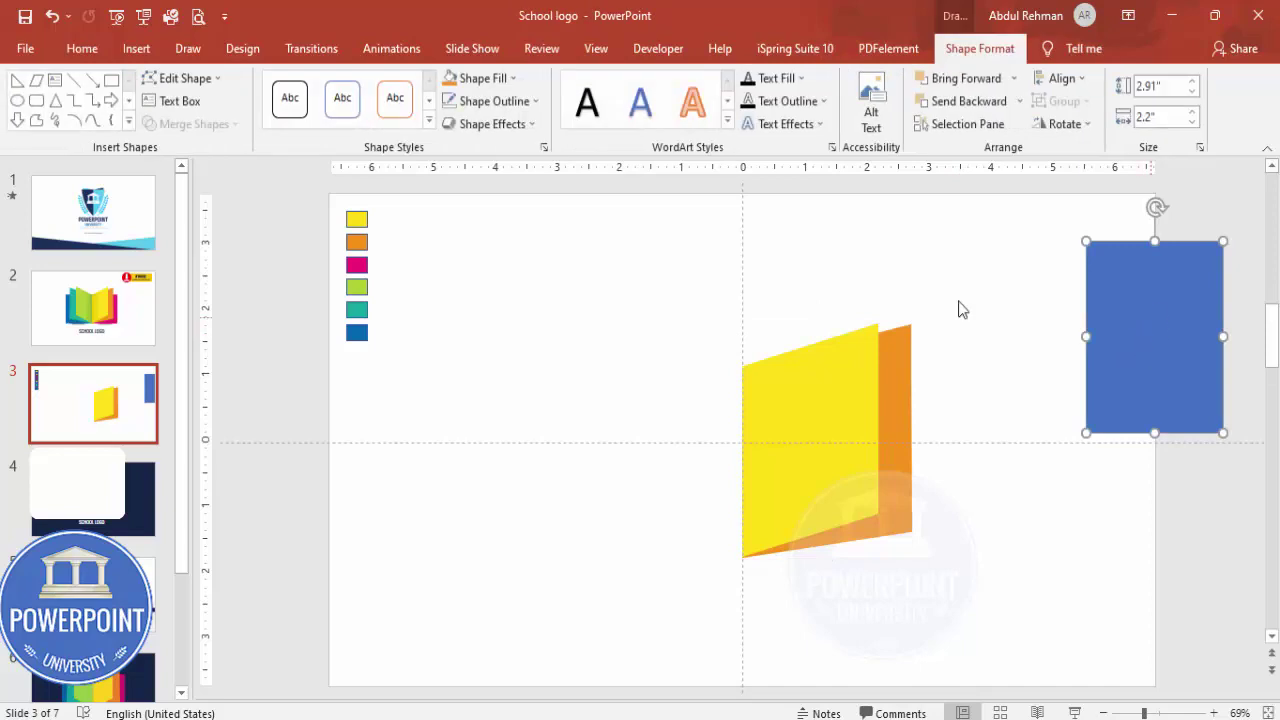
Step: Recolour the spare rectangle magenta, move and widen it onto the pages, and send it to back
{"action": "left_click", "coordinate": [513, 78]}
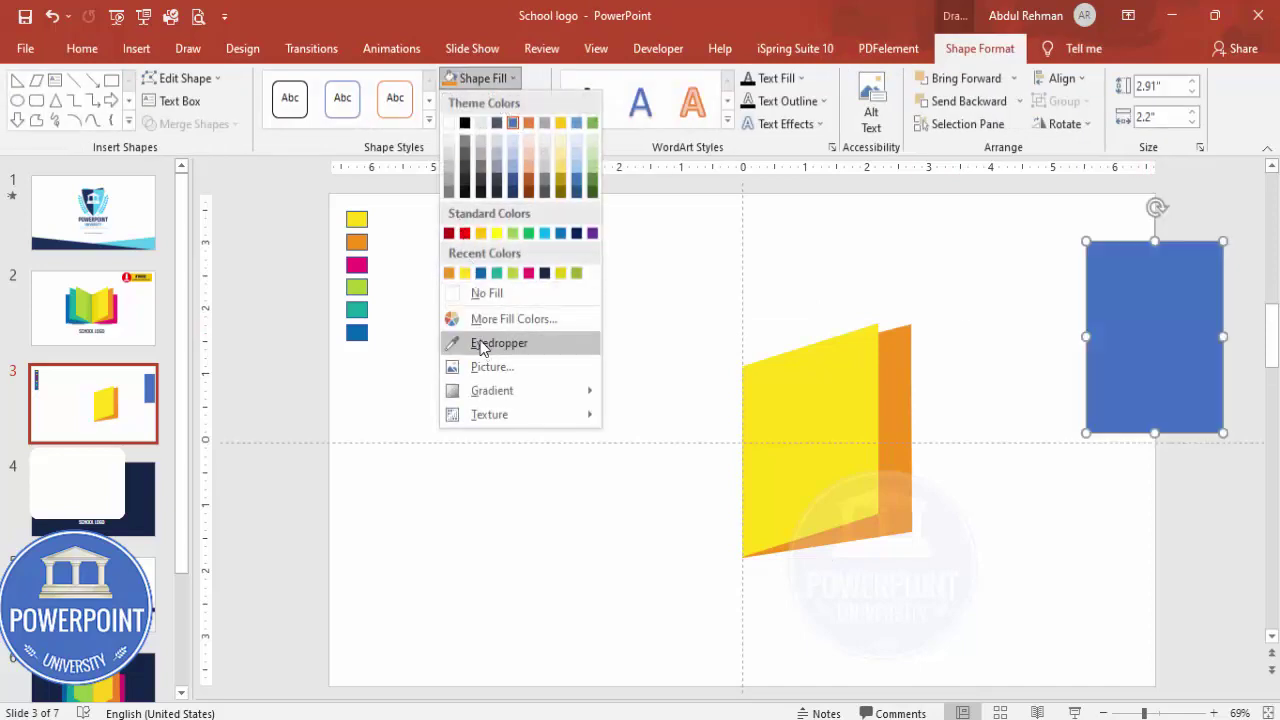
{"action": "left_click", "coordinate": [490, 341]}
{"action": "left_click", "coordinate": [366, 266]}
{"action": "left_click_drag", "start_coordinate": [1107, 314], "coordinate": [783, 443]}
{"action": "left_click_drag", "start_coordinate": [879, 459], "coordinate": [941, 459]}
{"action": "left_click", "coordinate": [1019, 102]}
{"action": "left_click", "coordinate": [997, 149]}
Step: Place a copy of the yellow page to the left of the book
{"action": "left_click", "coordinate": [1019, 405]}
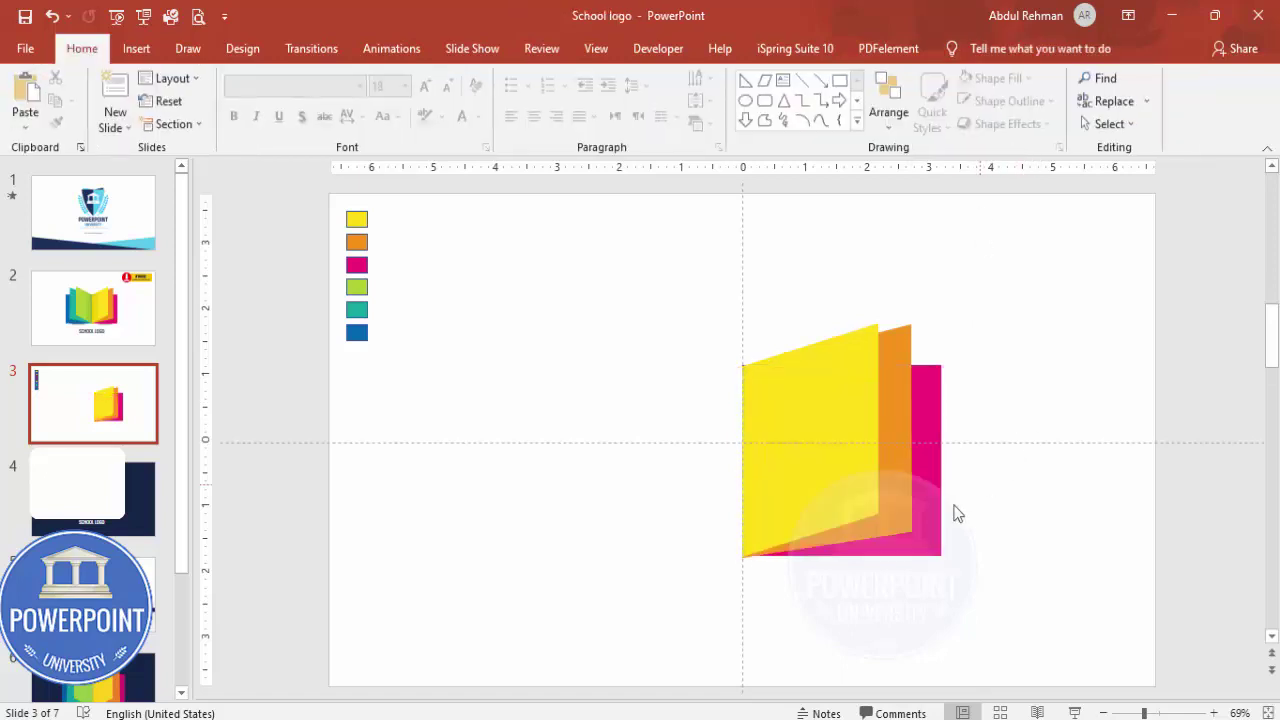
{"action": "left_click", "coordinate": [848, 367]}
{"action": "left_click_drag", "start_coordinate": [851, 371], "coordinate": [670, 380]}
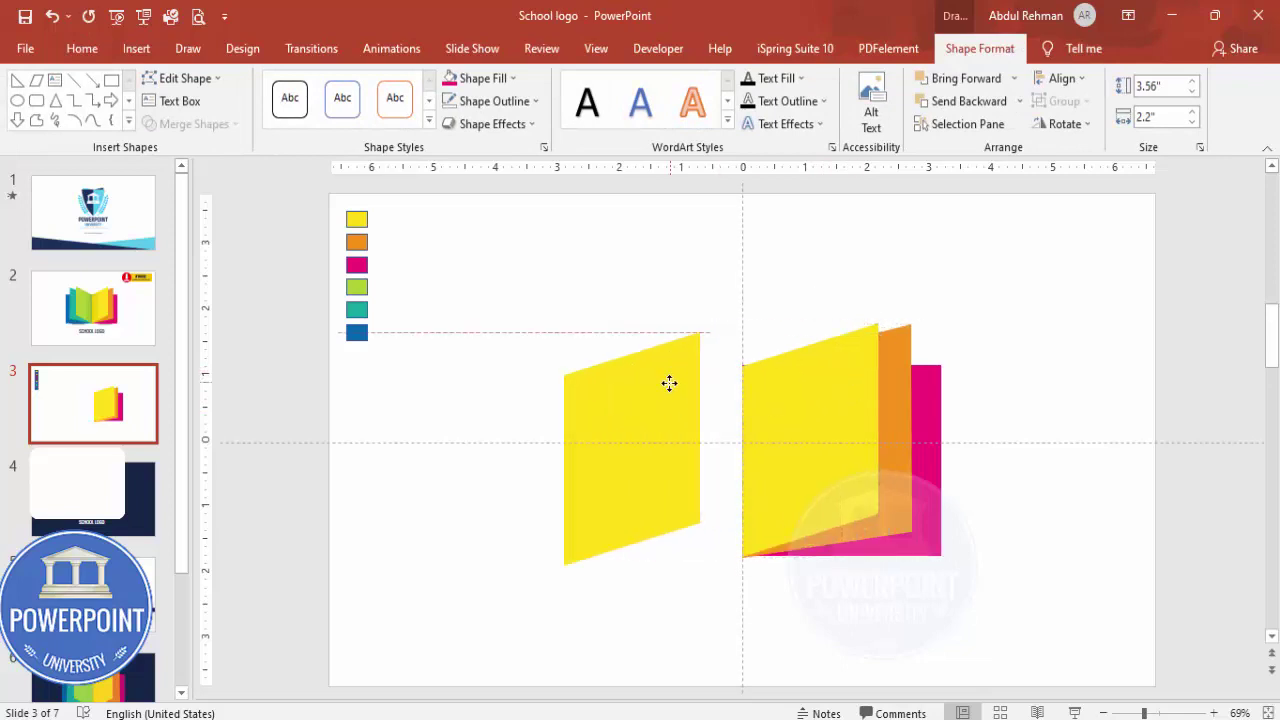
Step: Colour the left copy green, flip it vertically, and line it up against the yellow page
{"action": "left_click", "coordinate": [489, 82]}
{"action": "left_click", "coordinate": [492, 342]}
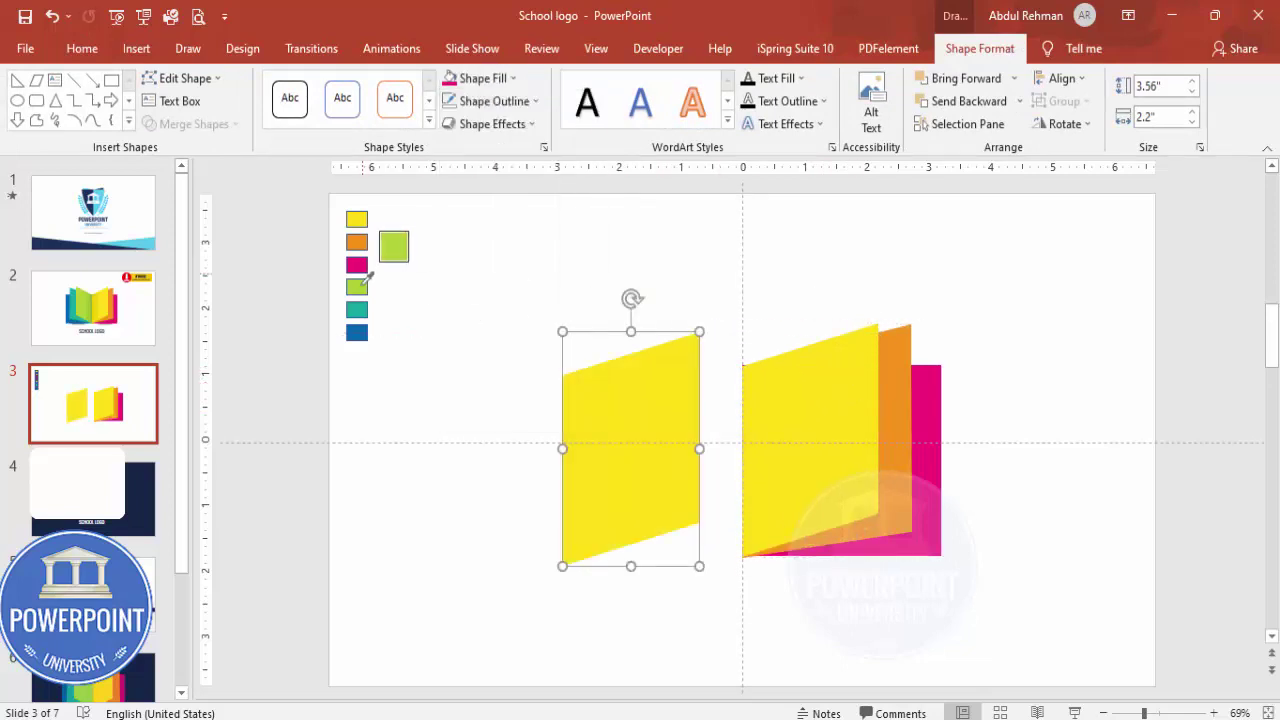
{"action": "left_click", "coordinate": [357, 287]}
{"action": "left_click_drag", "start_coordinate": [624, 408], "coordinate": [666, 441]}
{"action": "left_click", "coordinate": [1064, 124]}
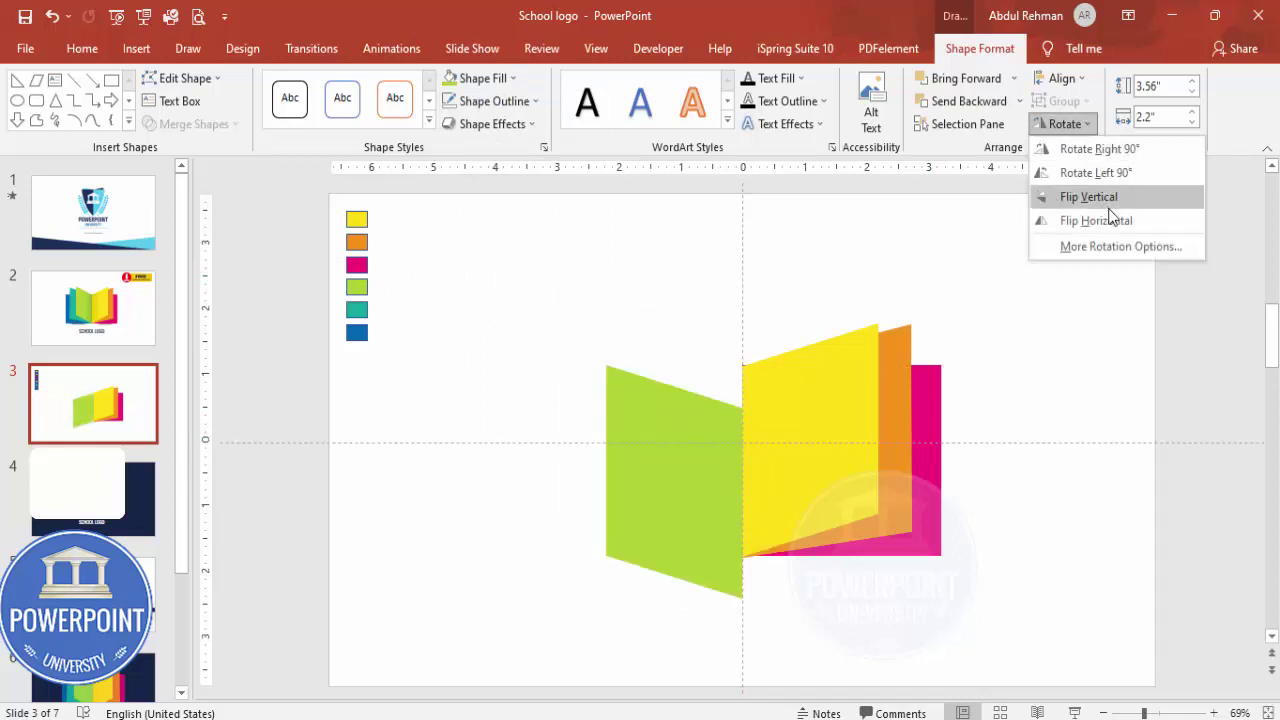
{"action": "left_click", "coordinate": [1122, 200]}
{"action": "left_click_drag", "start_coordinate": [729, 484], "coordinate": [716, 444]}
Step: Duplicate the orange page as a teal copy, flip it, and send it behind the green page
{"action": "left_click", "coordinate": [902, 376]}
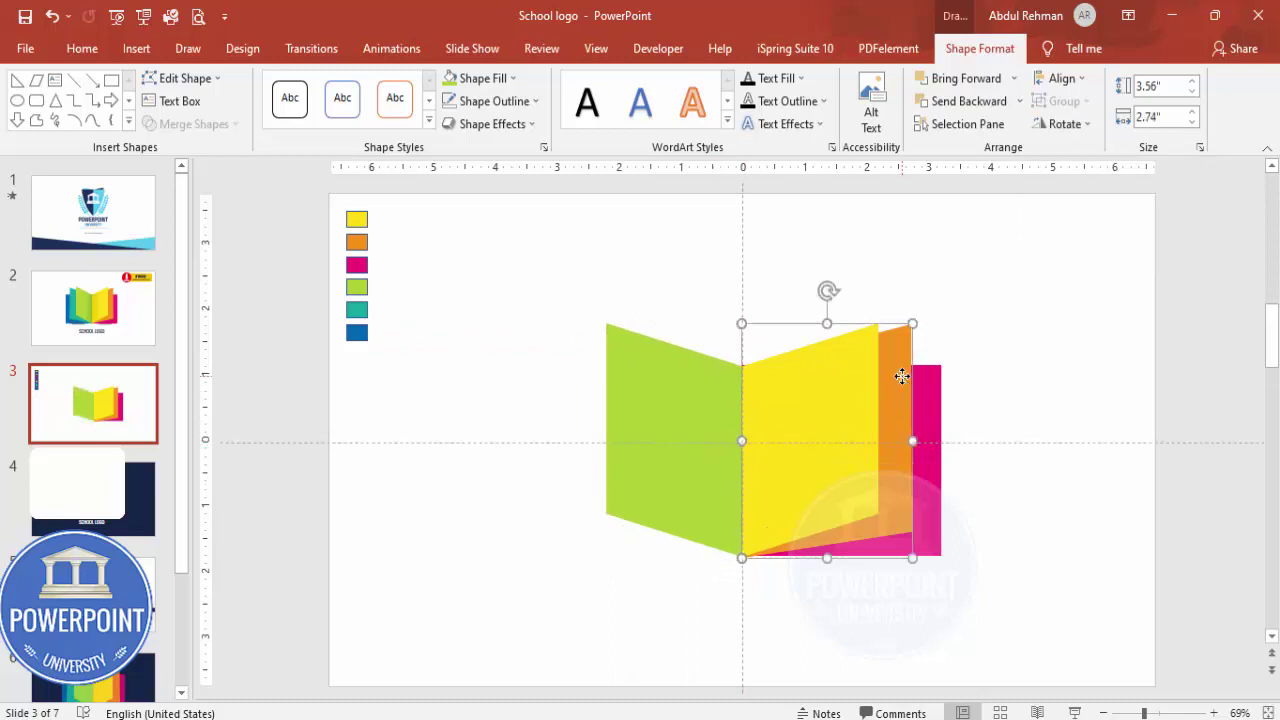
{"action": "key", "text": "ctrl+d"}
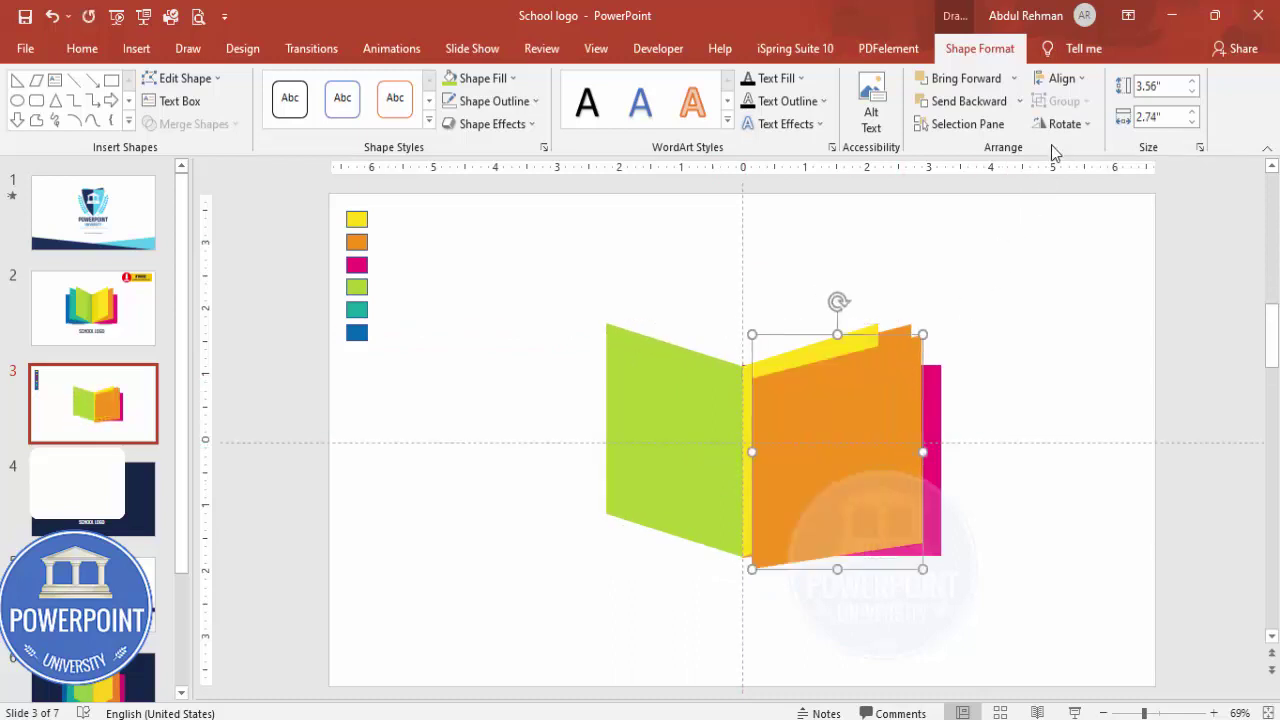
{"action": "left_click", "coordinate": [500, 79]}
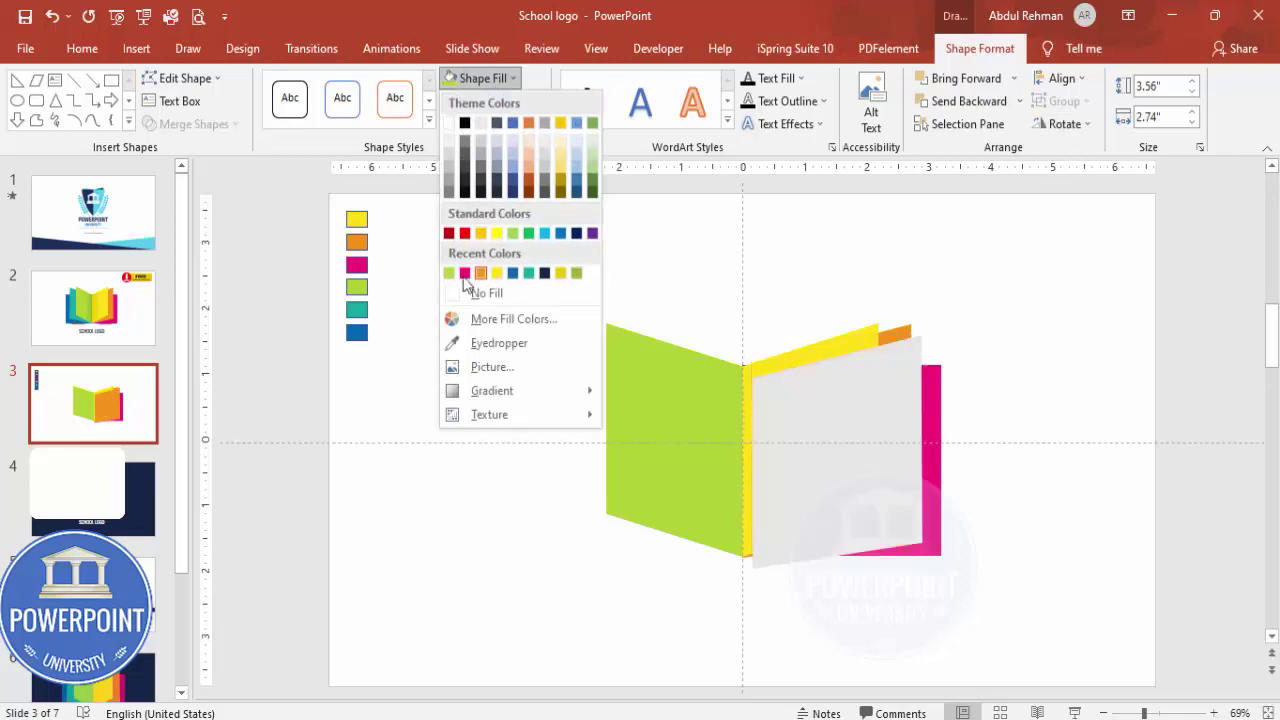
{"action": "left_click", "coordinate": [478, 341]}
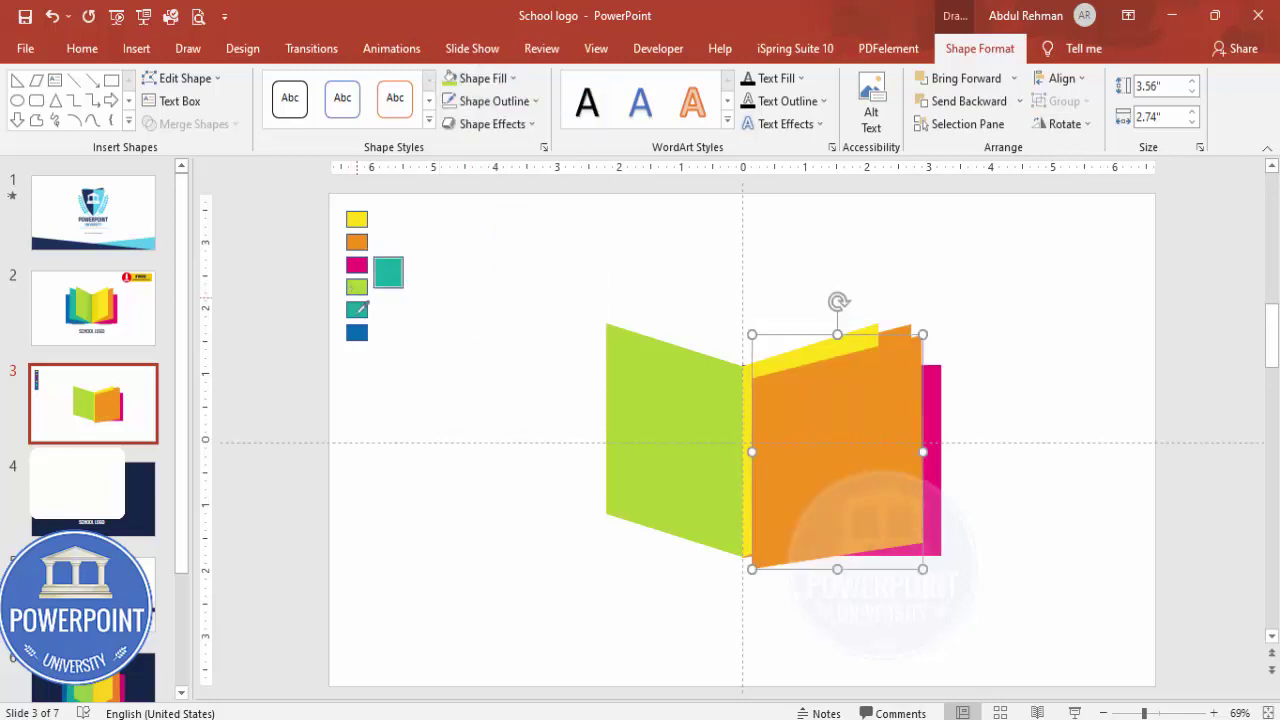
{"action": "left_click", "coordinate": [357, 309]}
{"action": "left_click_drag", "start_coordinate": [871, 434], "coordinate": [725, 422]}
{"action": "left_click", "coordinate": [1079, 130]}
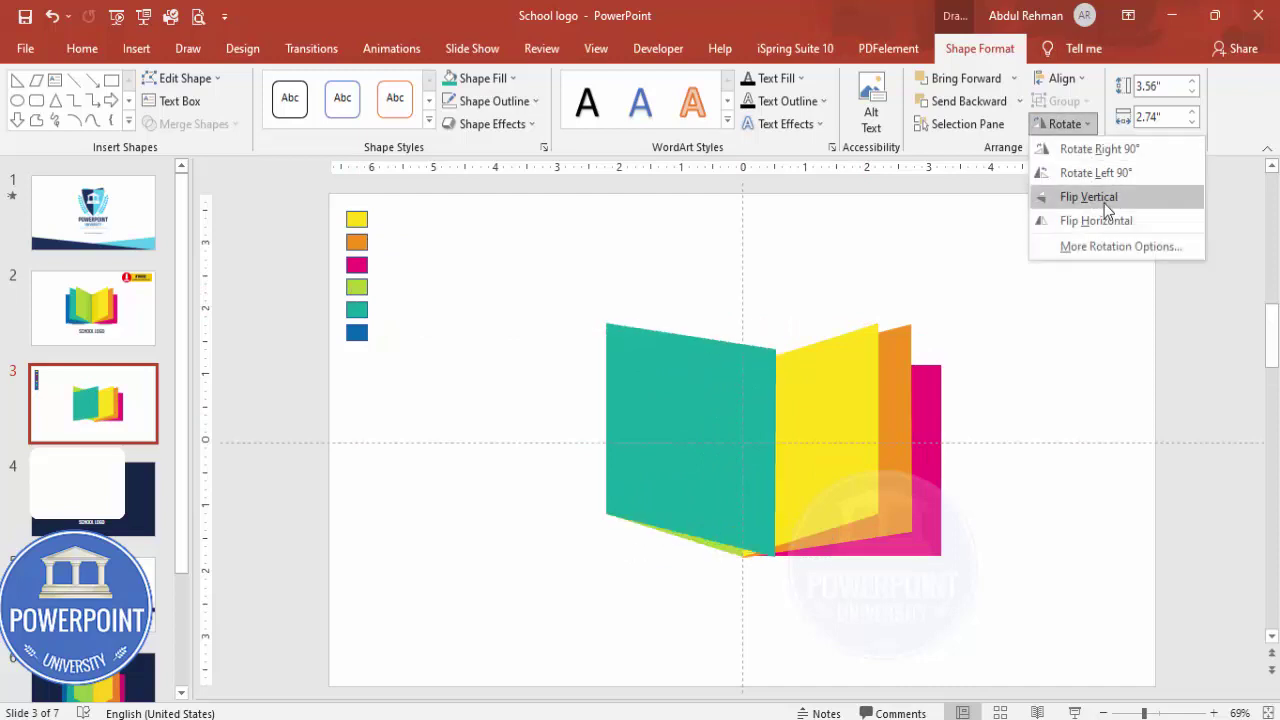
{"action": "left_click", "coordinate": [1108, 199]}
{"action": "left_click_drag", "start_coordinate": [700, 443], "coordinate": [666, 459]}
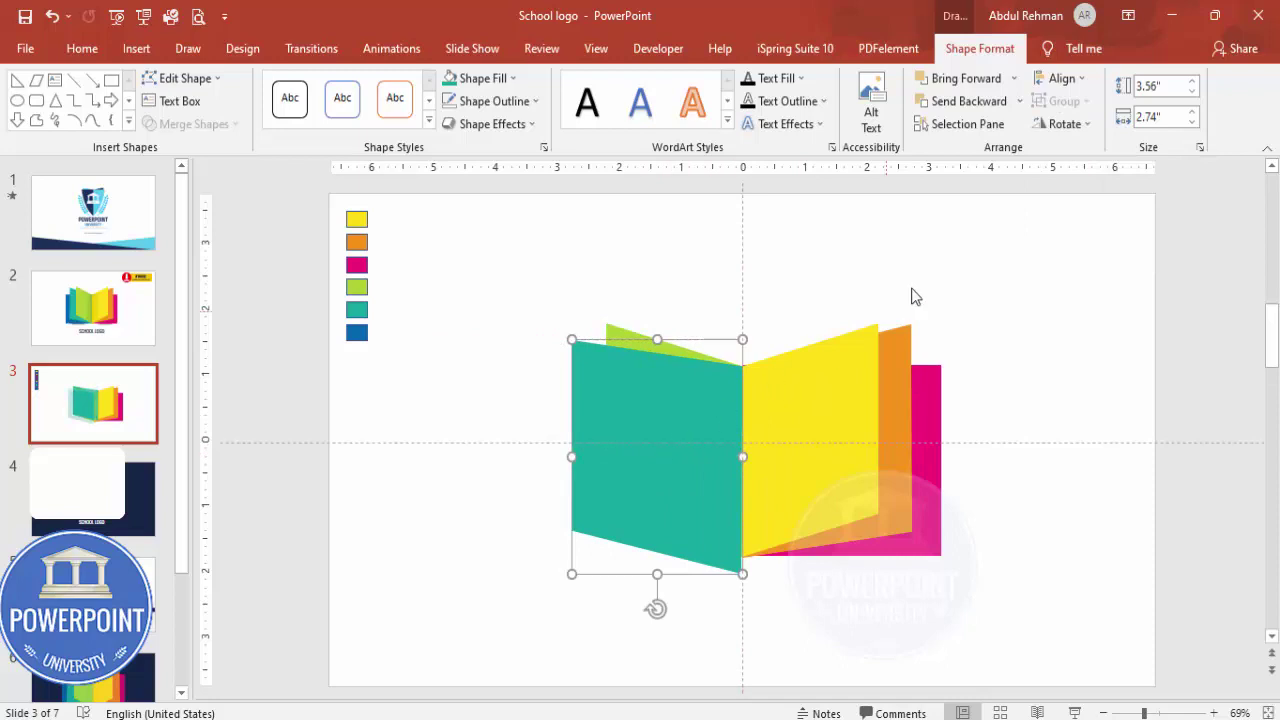
{"action": "left_click", "coordinate": [1019, 101]}
{"action": "left_click", "coordinate": [994, 155]}
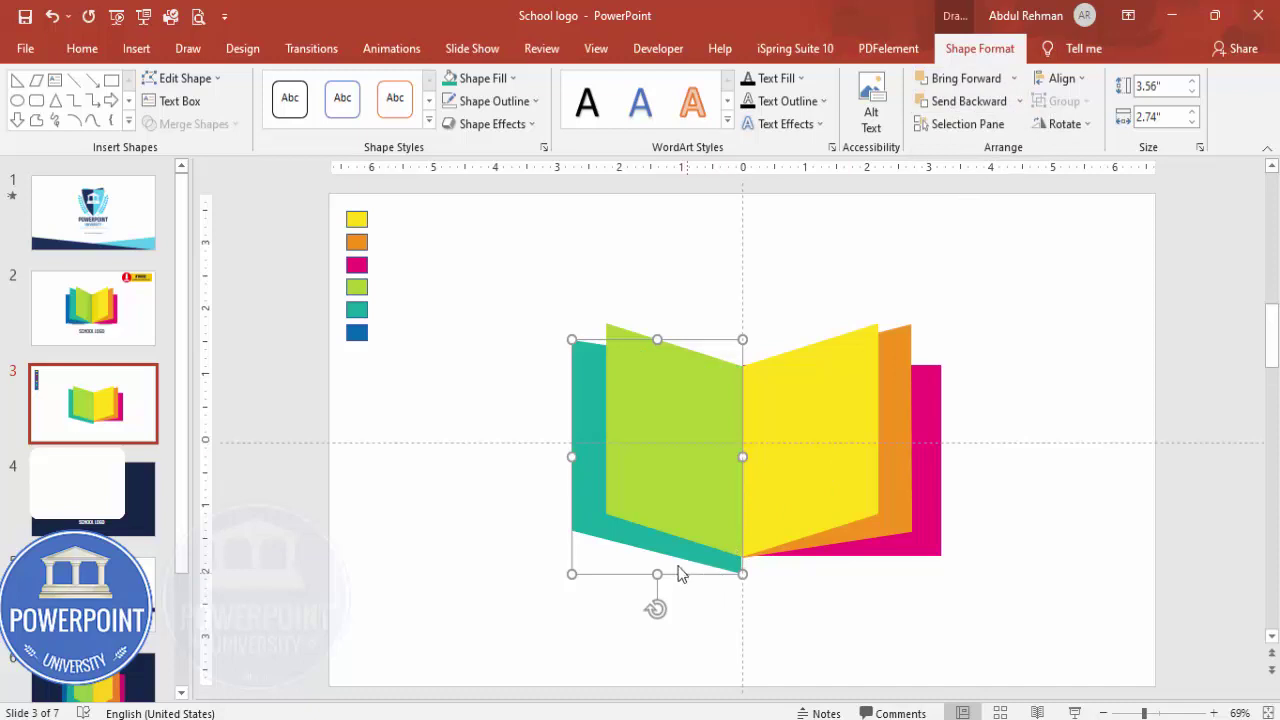
Step: Flip the teal page horizontally and vertically into place, then duplicate the magenta page
{"action": "left_click", "coordinate": [1072, 124]}
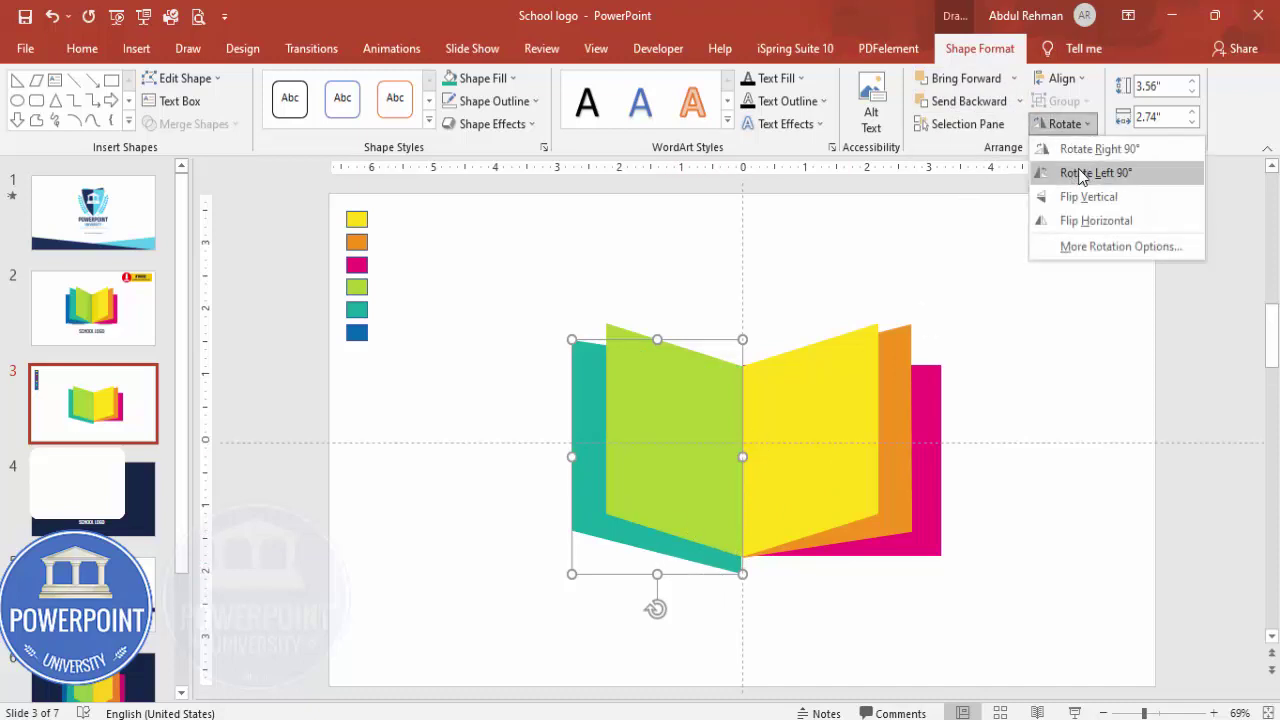
{"action": "left_click", "coordinate": [1090, 220]}
{"action": "left_click_drag", "start_coordinate": [591, 436], "coordinate": [593, 459]}
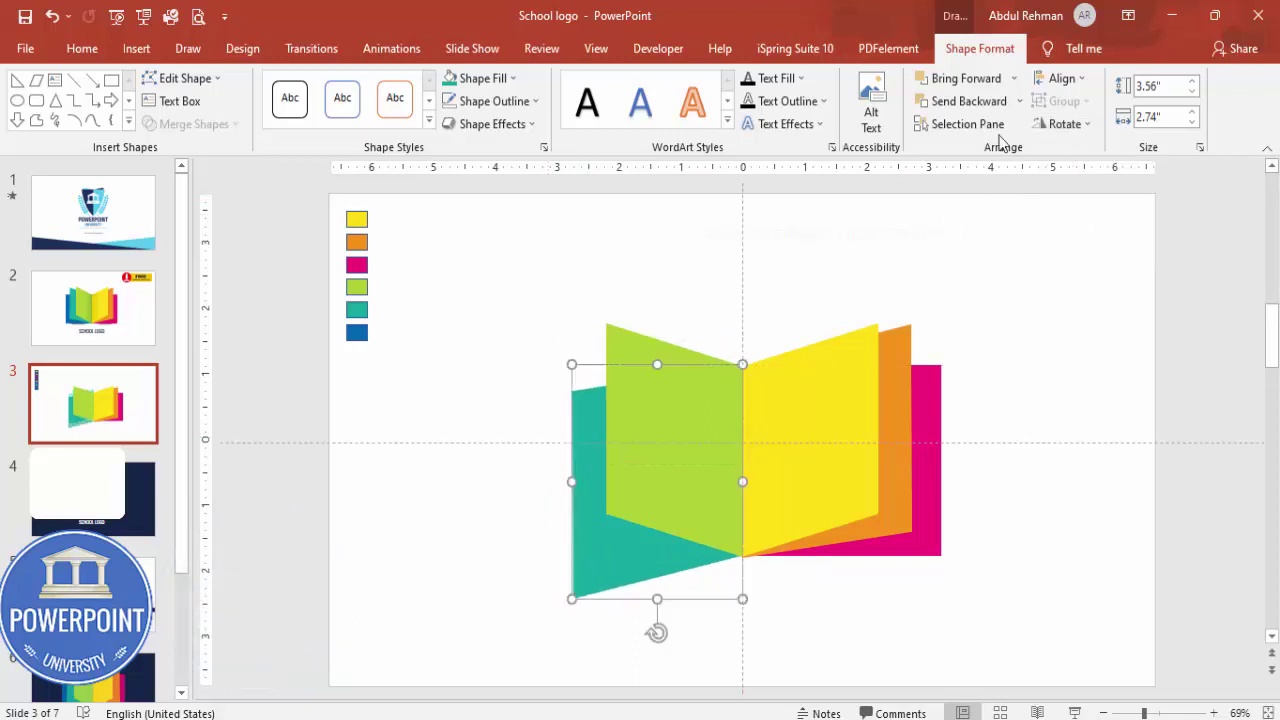
{"action": "left_click", "coordinate": [1072, 126]}
{"action": "left_click", "coordinate": [1068, 203]}
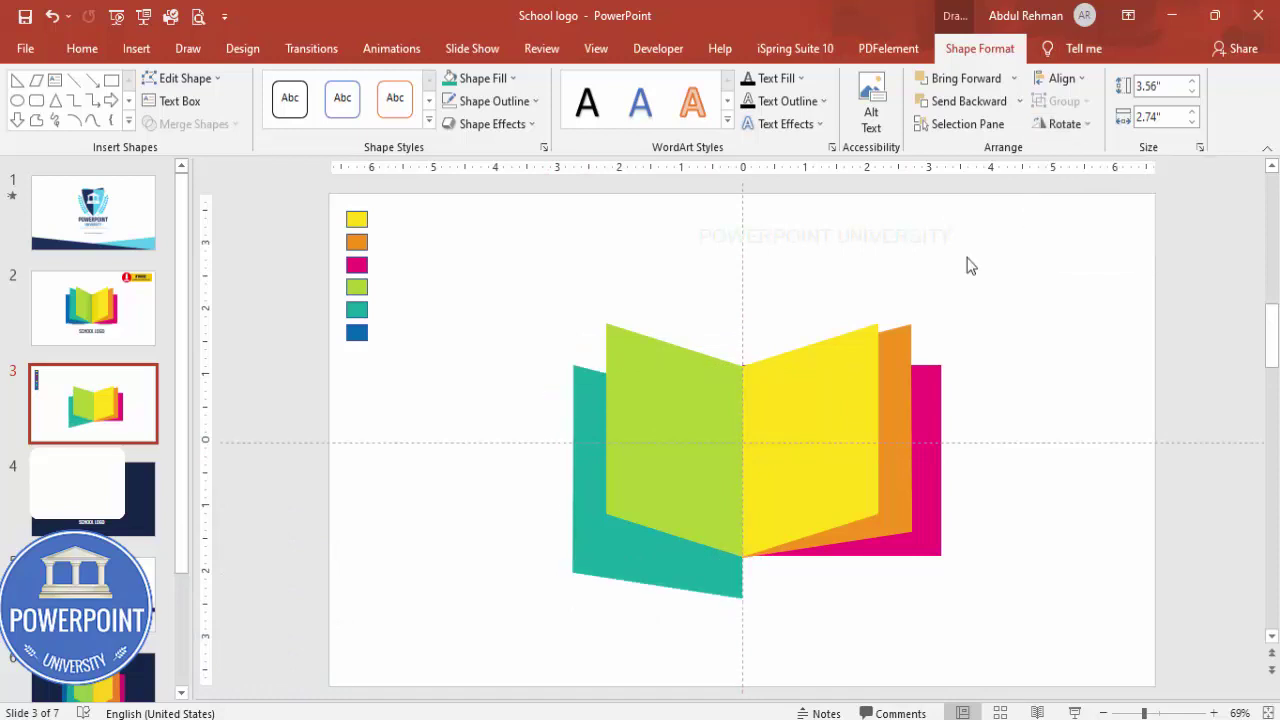
{"action": "left_click_drag", "start_coordinate": [674, 571], "coordinate": [672, 528]}
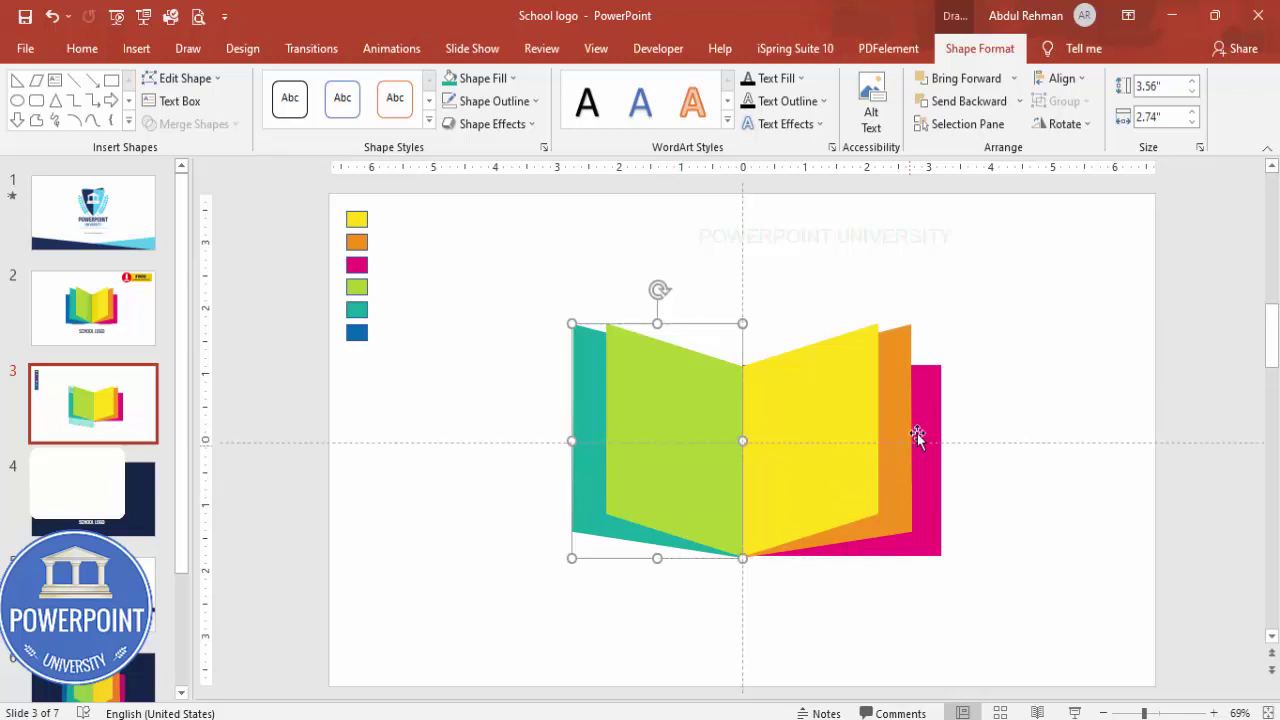
{"action": "left_click", "coordinate": [931, 417]}
{"action": "key", "text": "ctrl+d"}
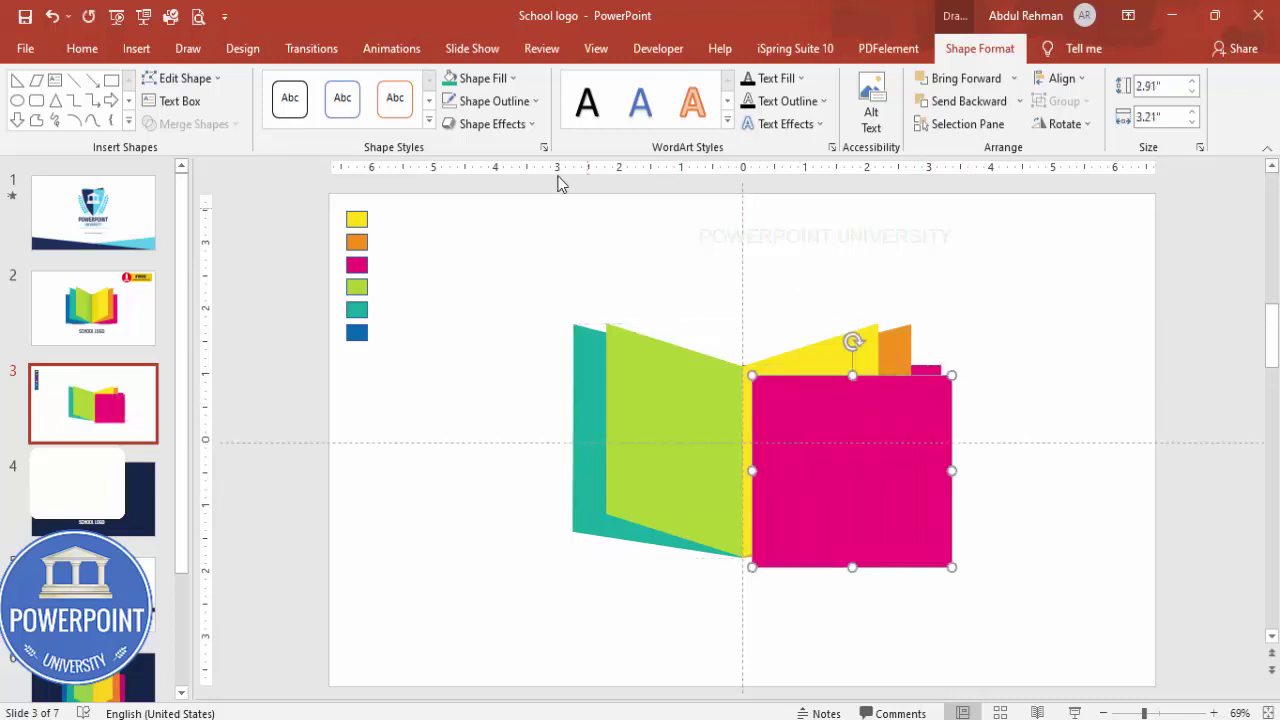
Step: Recolour the magenta copy blue, move it over the left pages, and send it to back
{"action": "left_click", "coordinate": [483, 78]}
{"action": "left_click", "coordinate": [499, 343]}
{"action": "left_click", "coordinate": [357, 332]}
{"action": "left_click_drag", "start_coordinate": [824, 449], "coordinate": [660, 441]}
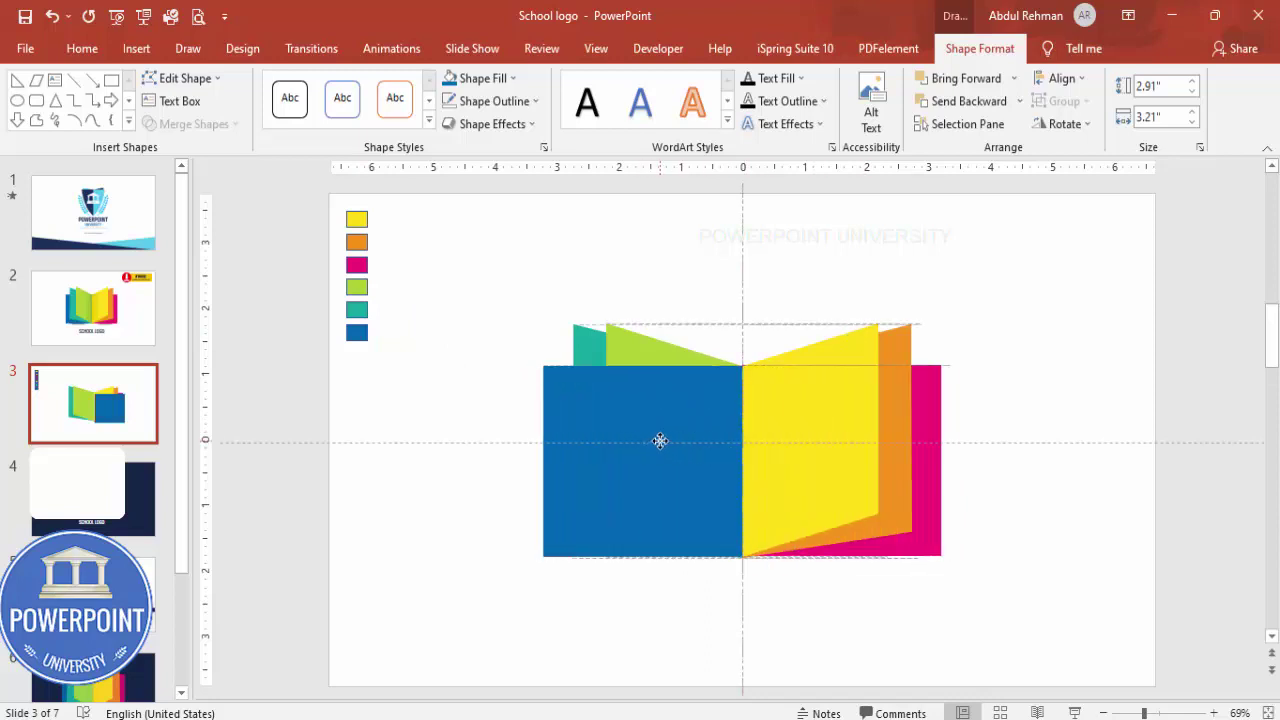
{"action": "left_click_drag", "start_coordinate": [660, 441], "coordinate": [660, 441]}
{"action": "left_click", "coordinate": [1019, 101]}
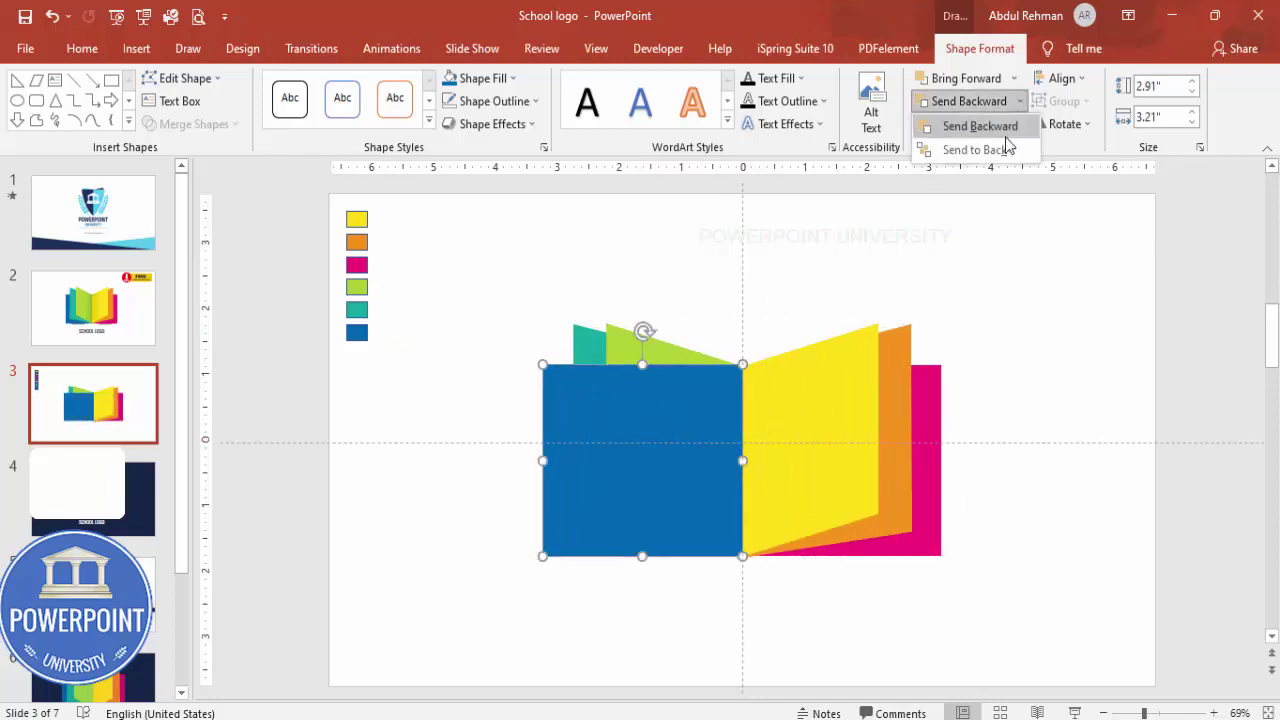
{"action": "left_click", "coordinate": [971, 149]}
{"action": "left_click", "coordinate": [1020, 248]}
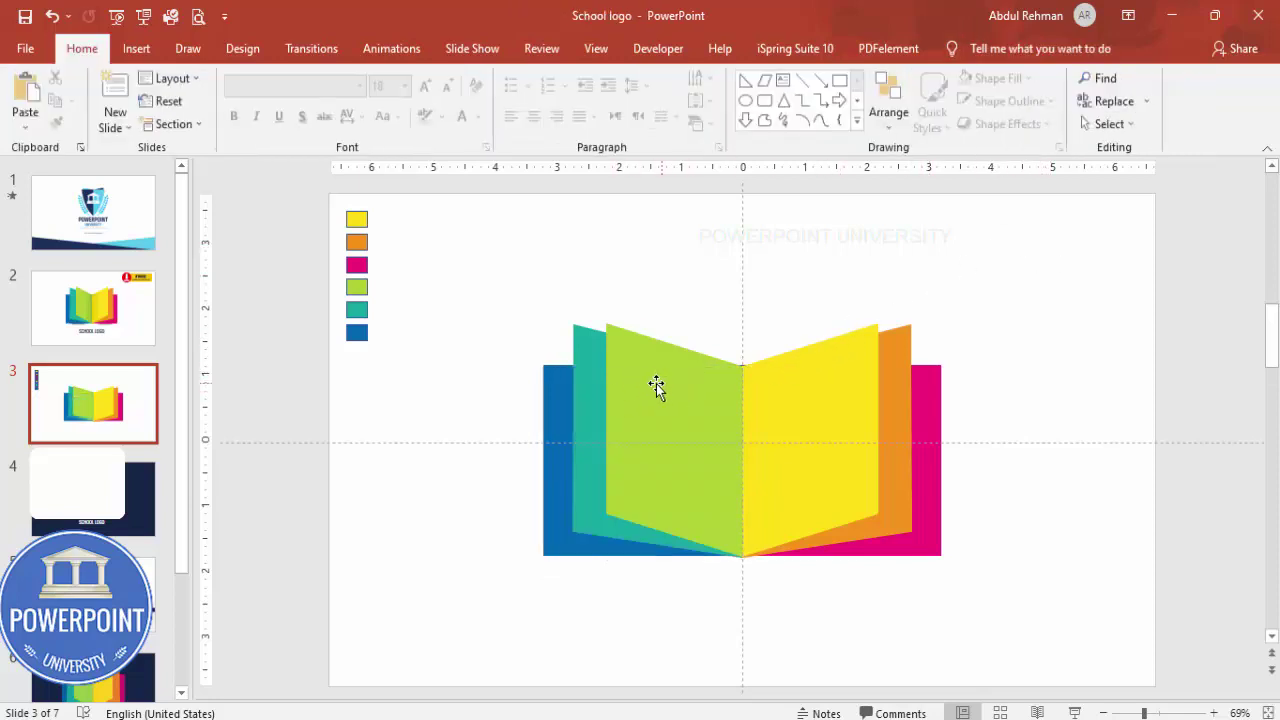
Step: Lower the yellow page's top-right and teal page's top-left corners with Edit Points
{"action": "left_click", "coordinate": [895, 347]}
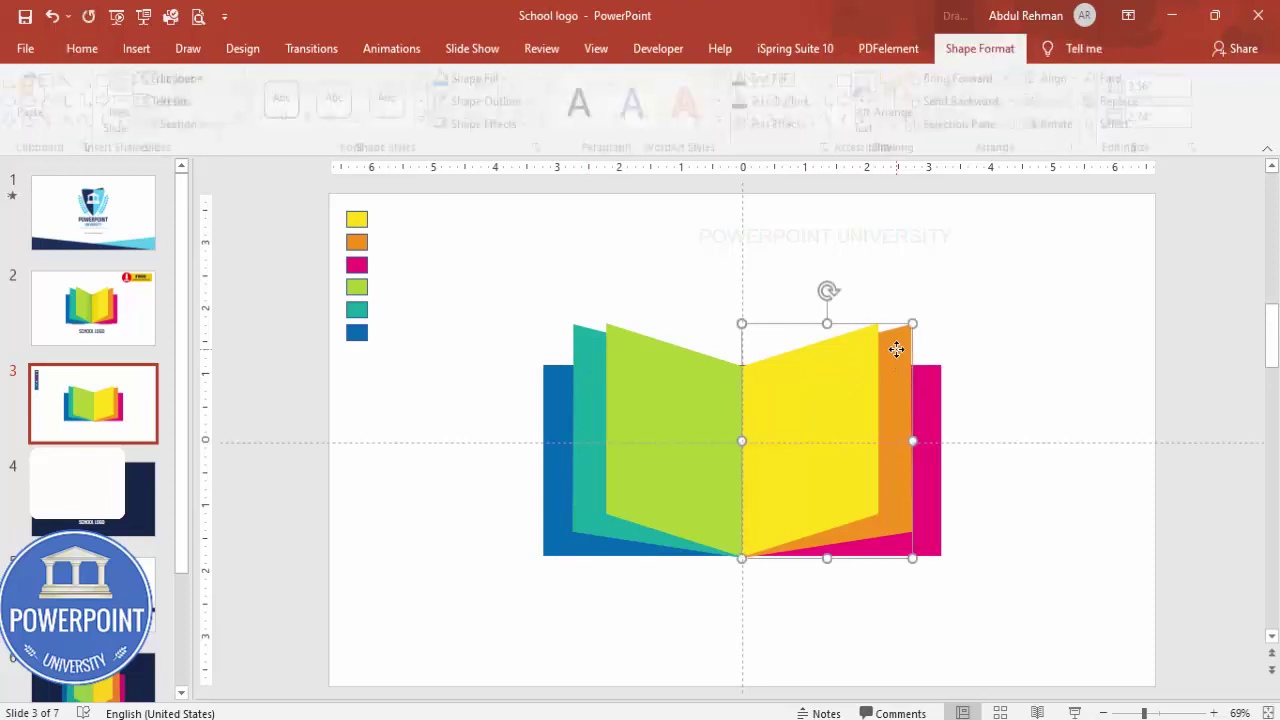
{"action": "right_click", "coordinate": [896, 349]}
{"action": "left_click", "coordinate": [955, 455]}
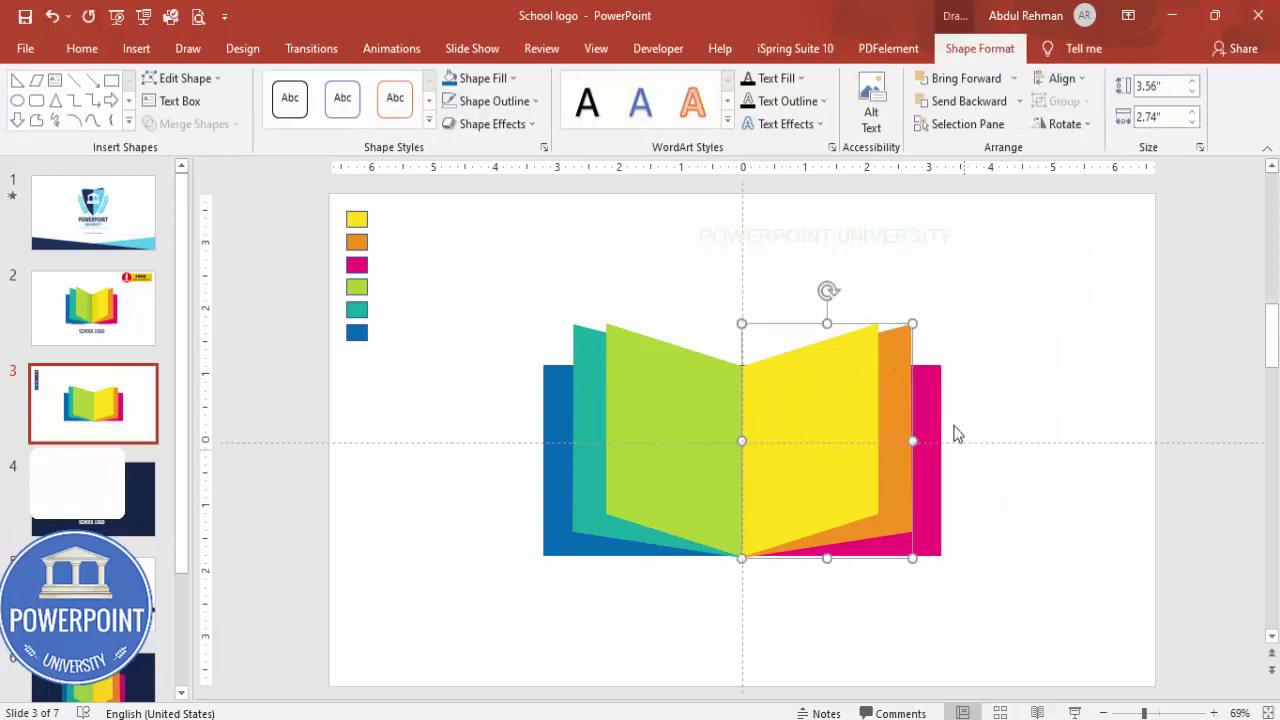
{"action": "left_click_drag", "start_coordinate": [911, 323], "coordinate": [911, 337]}
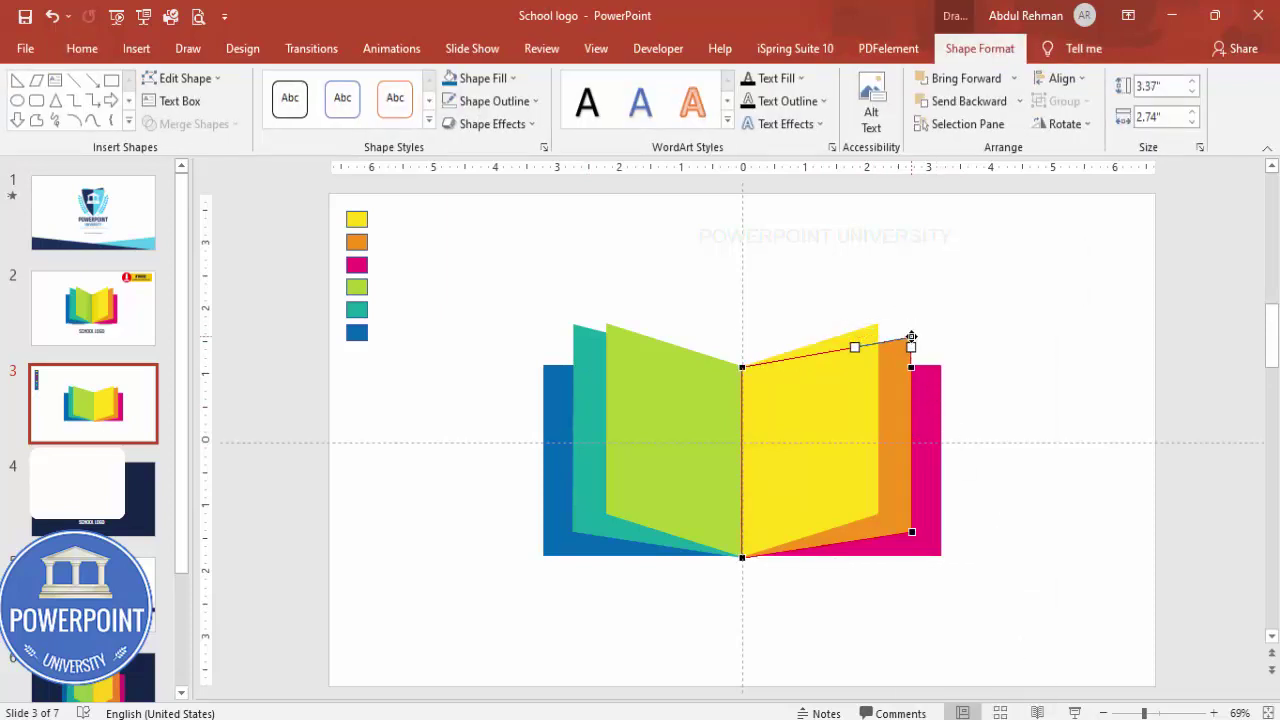
{"action": "left_click", "coordinate": [584, 380]}
{"action": "right_click", "coordinate": [581, 365]}
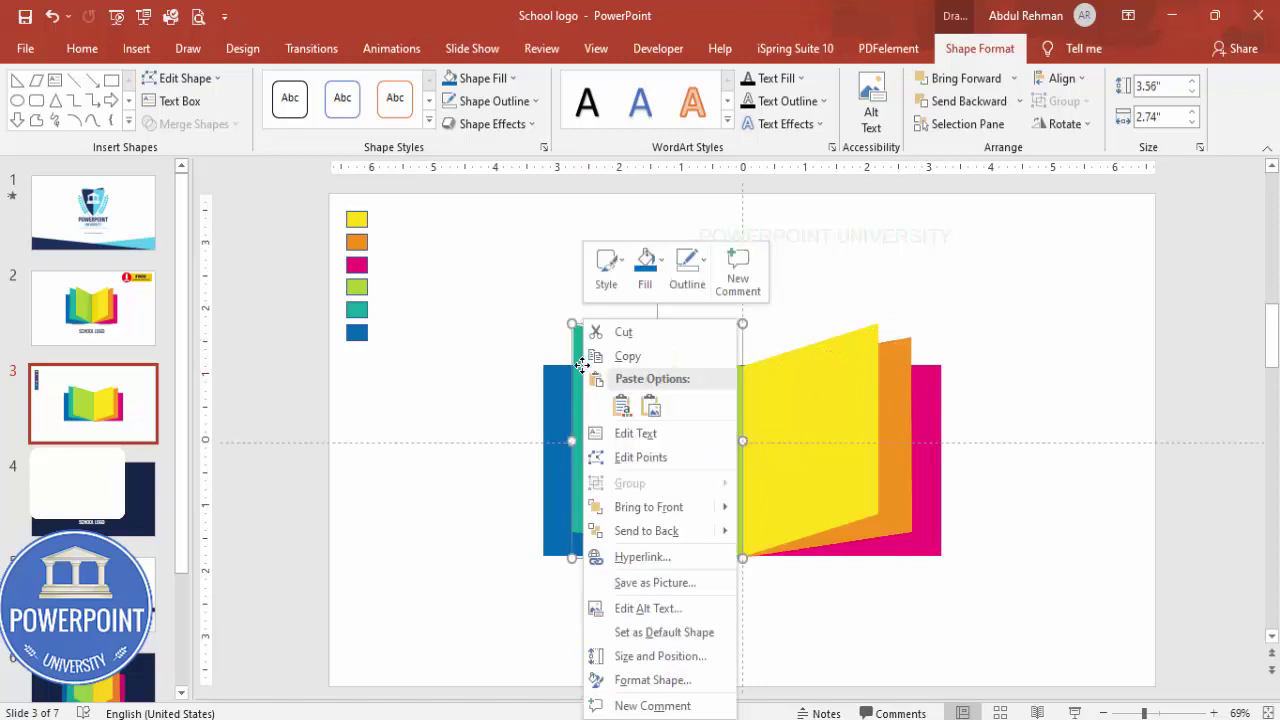
{"action": "left_click", "coordinate": [641, 457]}
{"action": "left_click_drag", "start_coordinate": [573, 327], "coordinate": [573, 337]}
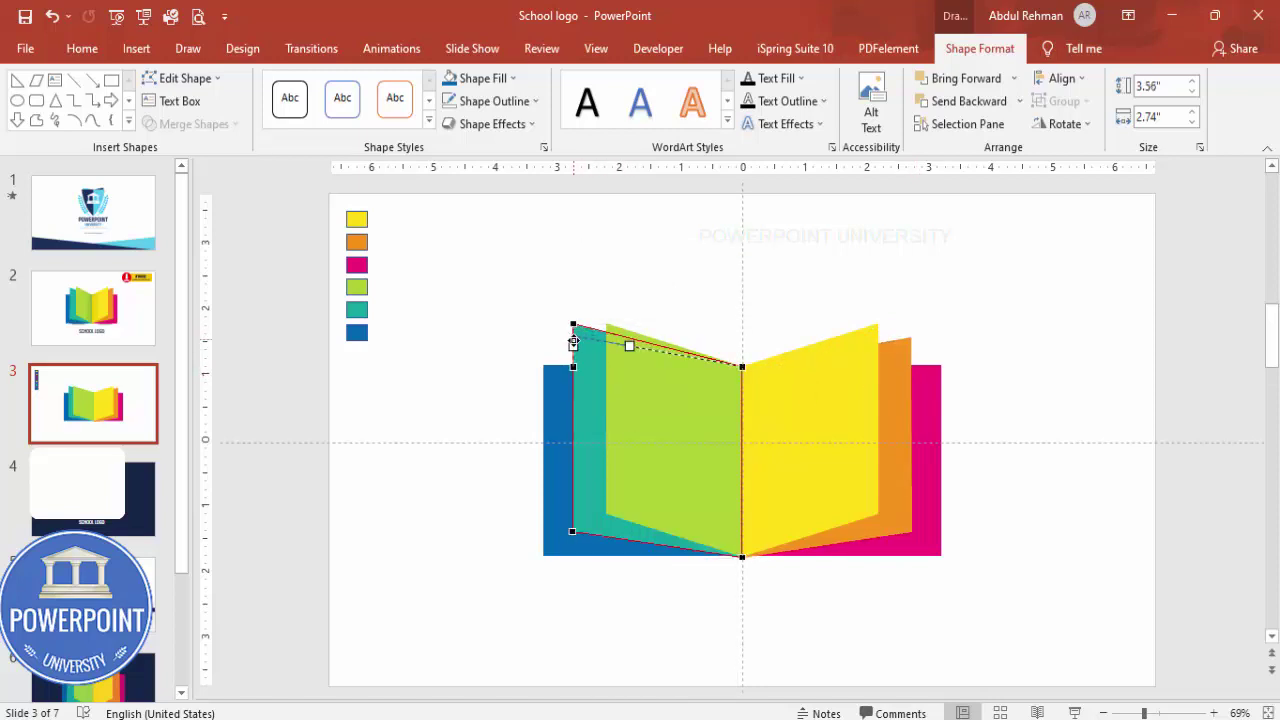
{"action": "left_click", "coordinate": [595, 300]}
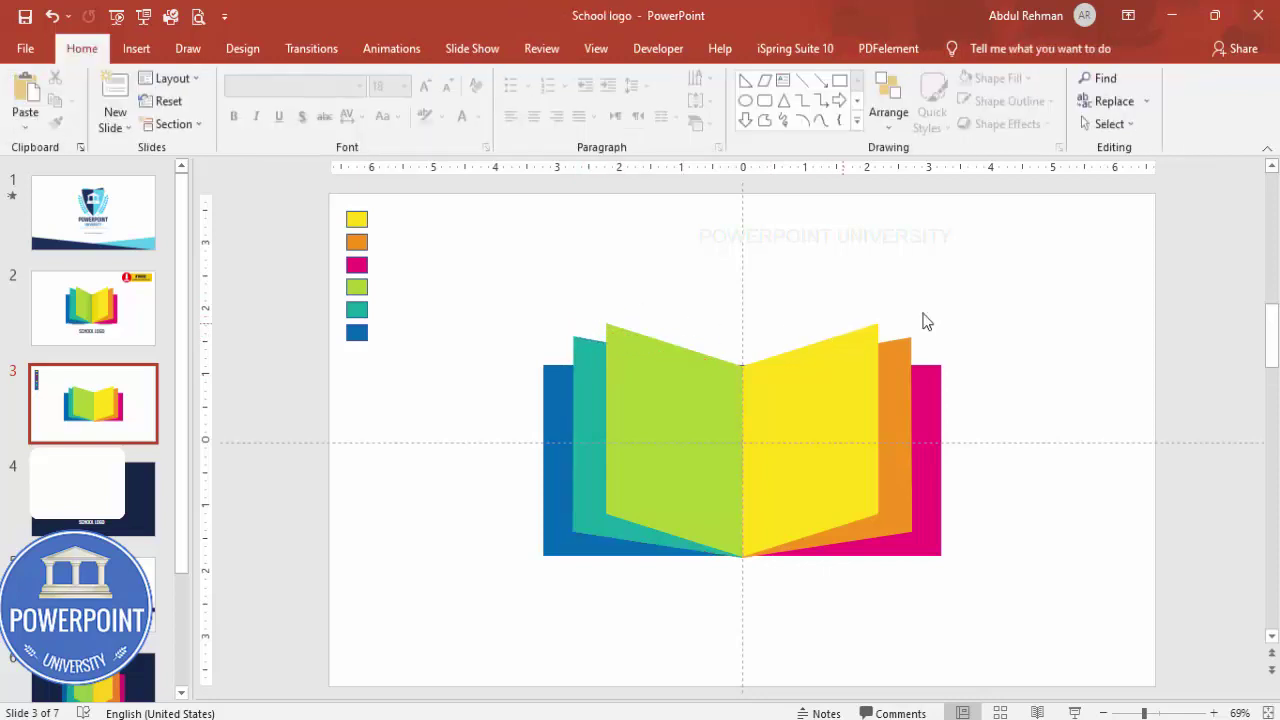
{"action": "left_click_drag", "start_coordinate": [1046, 237], "coordinate": [459, 638]}
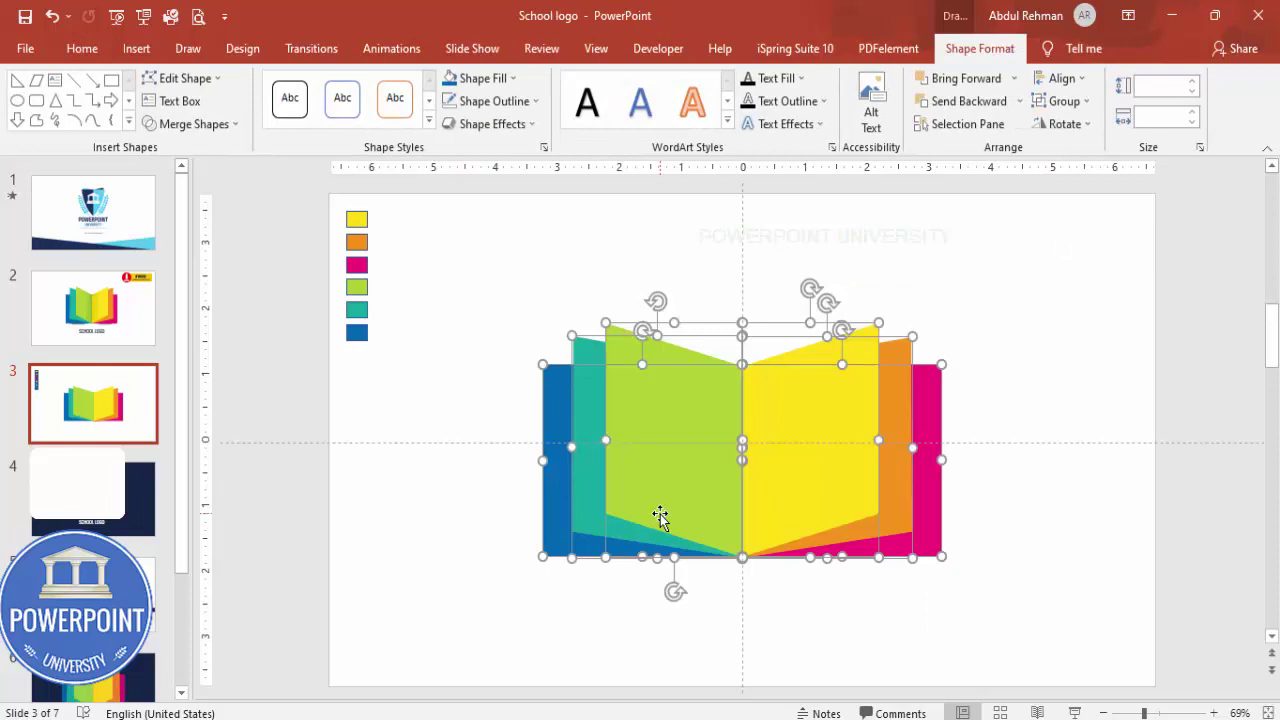
Step: Group the book pages, resize the group to 3.91" by 5.62", and centre it
{"action": "key", "text": "ctrl+g"}
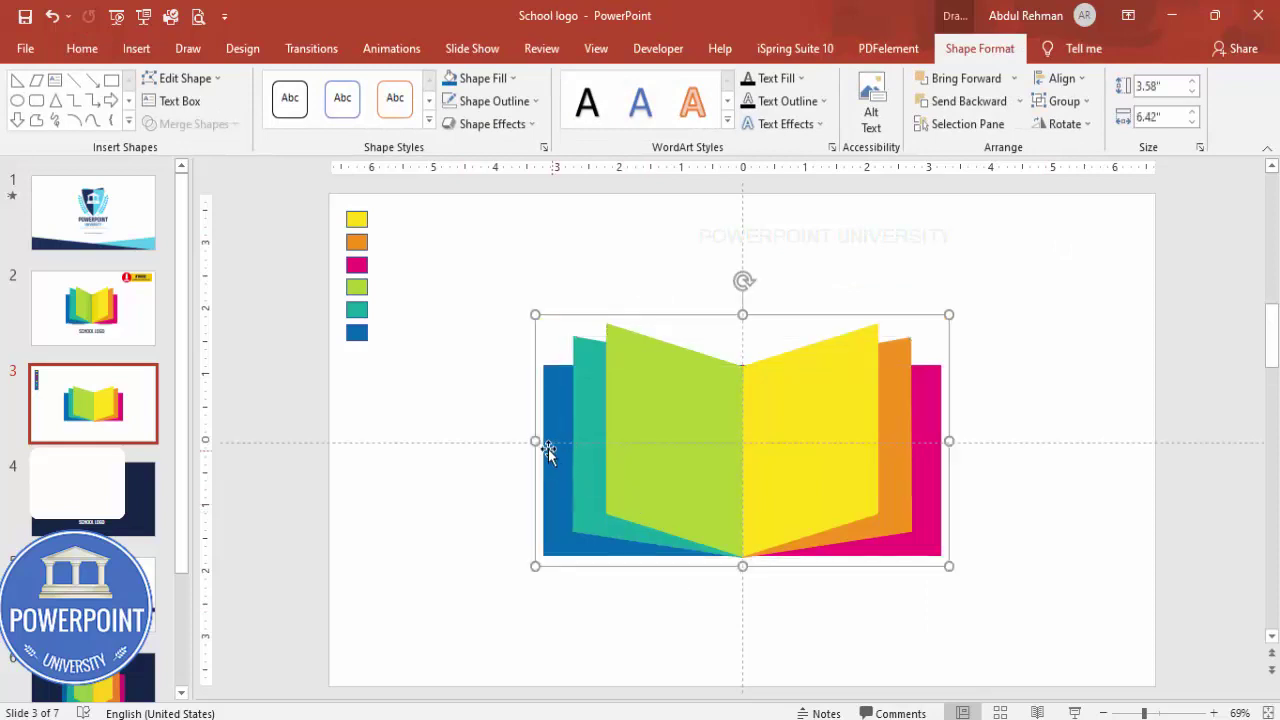
{"action": "left_click_drag", "start_coordinate": [535, 440], "coordinate": [585, 440]}
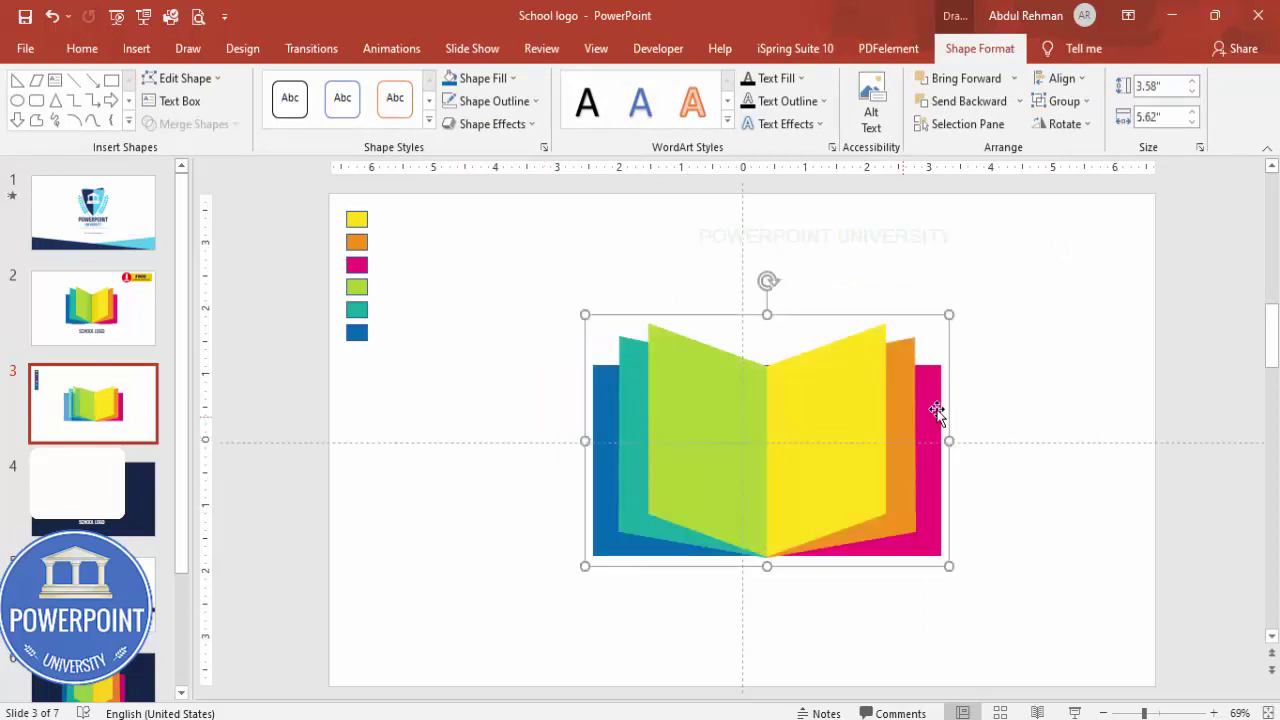
{"action": "mouse_move", "coordinate": [767, 315]}
{"action": "left_mouse_down"}
{"action": "mouse_move", "coordinate": [769, 302]}
{"action": "mouse_move", "coordinate": [780, 310]}
{"action": "left_mouse_up"}
{"action": "left_click_drag", "start_coordinate": [820, 391], "coordinate": [825, 384]}
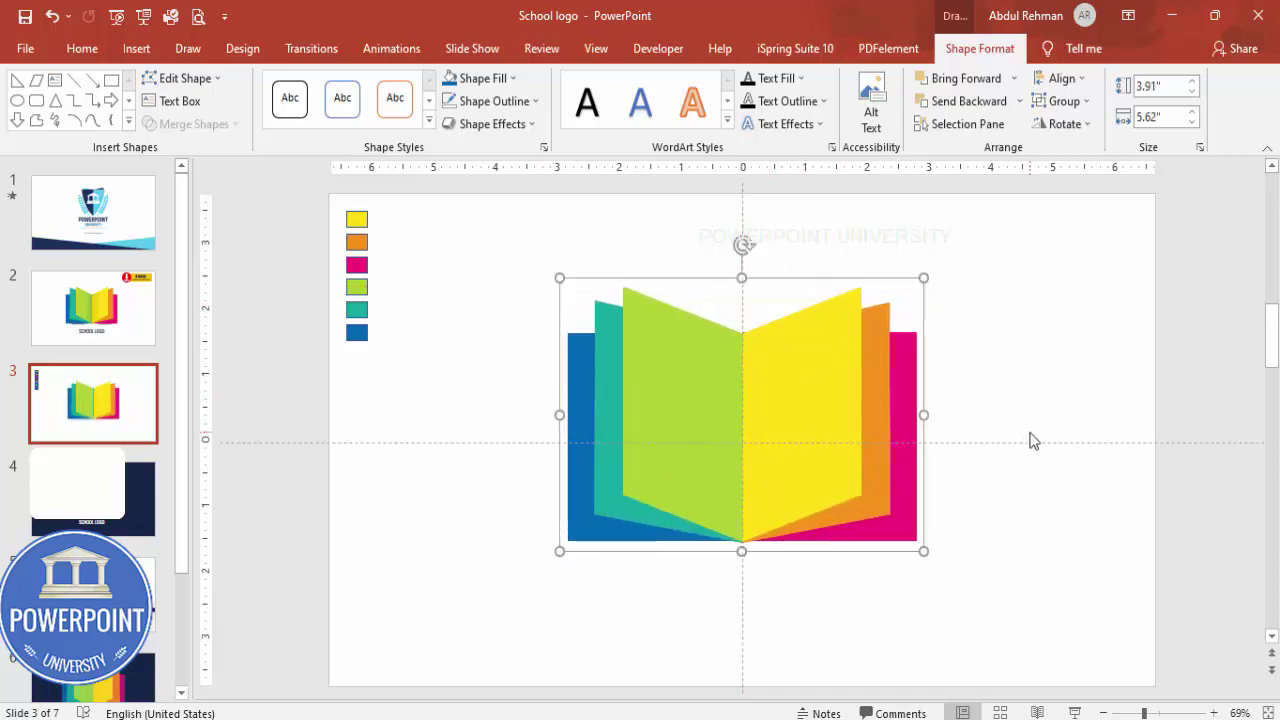
{"action": "left_click", "coordinate": [1004, 371]}
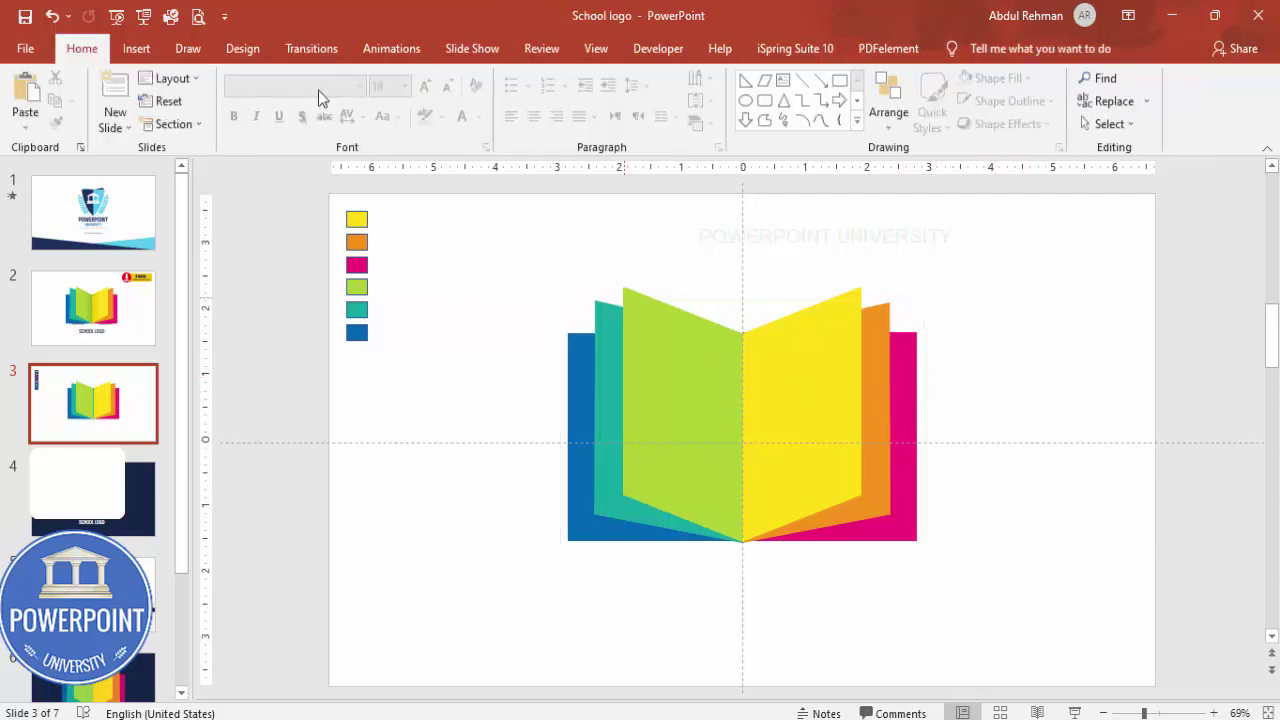
Step: Add a centred 'SCHOOL LOGO' text box below the book in a dark font colour
{"action": "left_click", "coordinate": [136, 48]}
{"action": "left_click", "coordinate": [853, 100]}
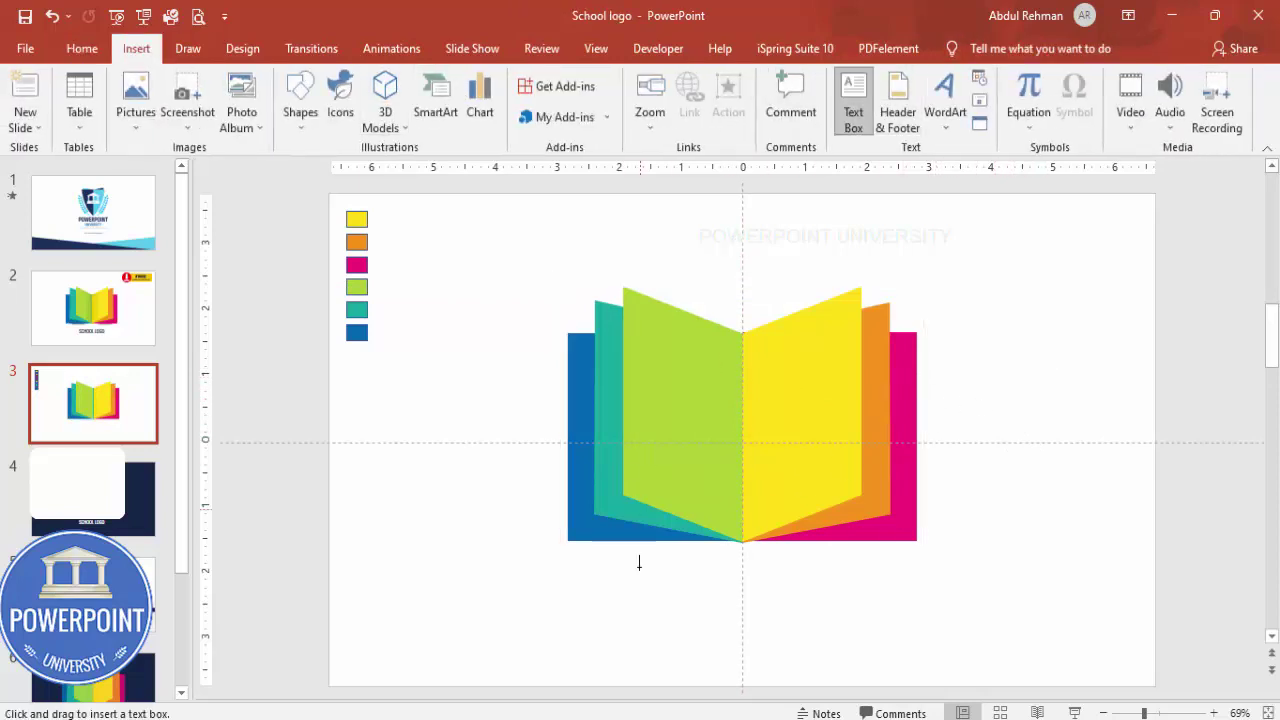
{"action": "left_click_drag", "start_coordinate": [603, 560], "coordinate": [870, 590]}
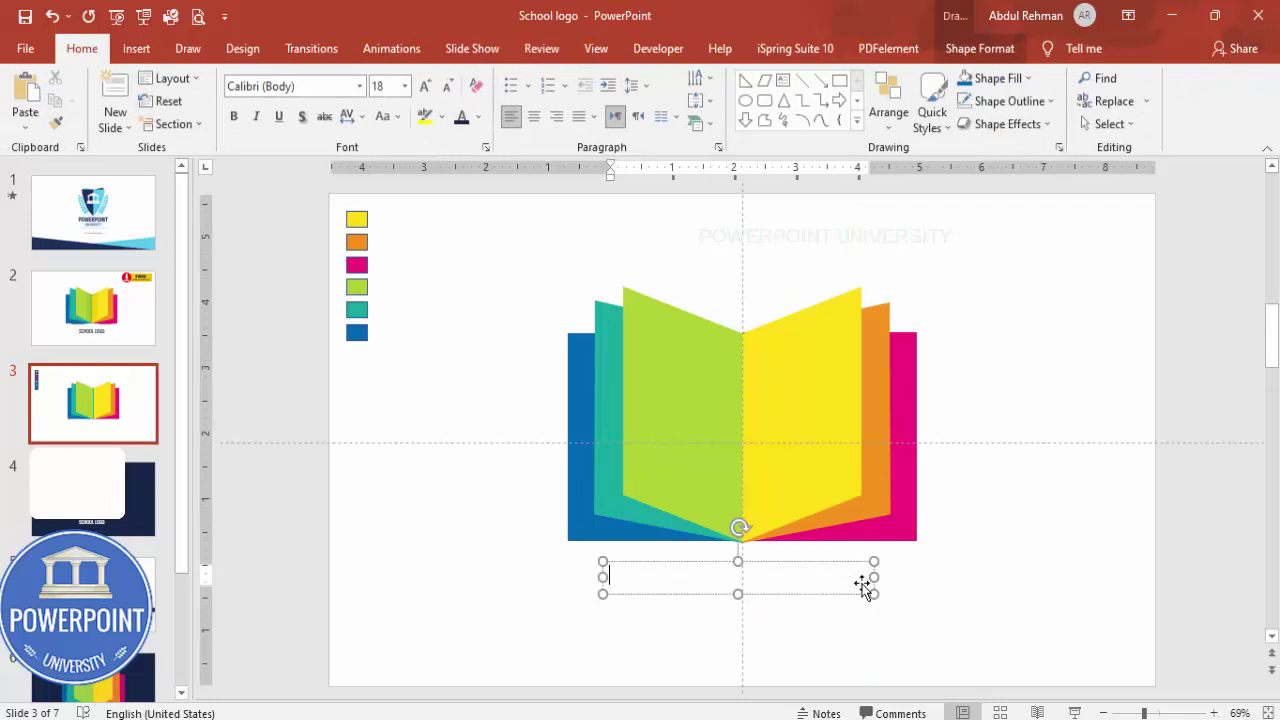
{"action": "type", "text": "scHOOL LOGO"}
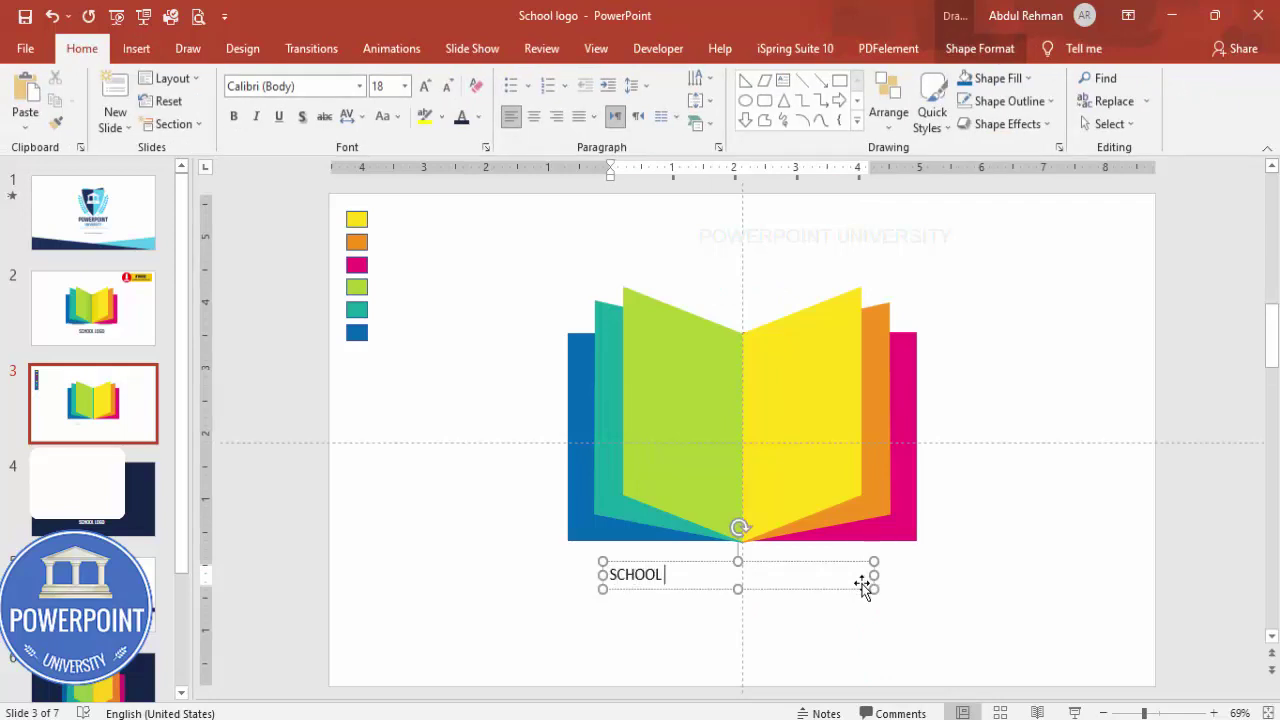
{"action": "left_click", "coordinate": [799, 563]}
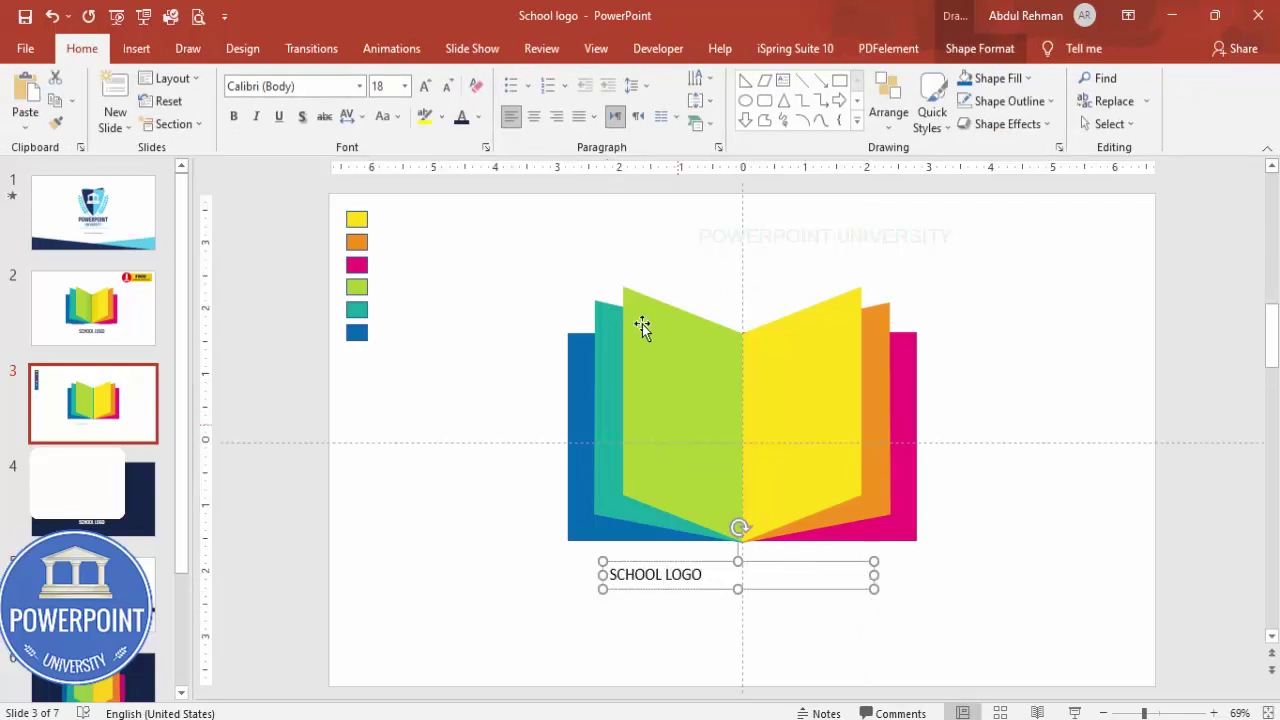
{"action": "left_click", "coordinate": [533, 116]}
{"action": "left_click", "coordinate": [477, 117]}
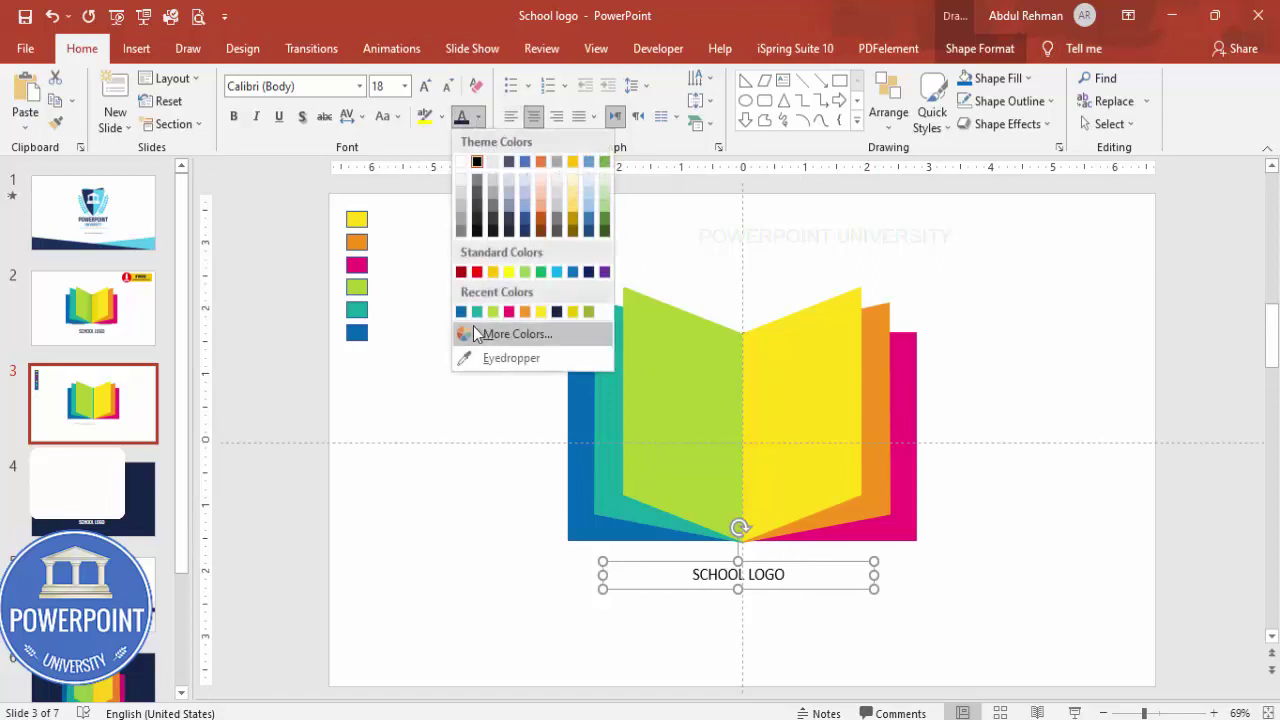
{"action": "left_click", "coordinate": [557, 312]}
Step: Set the caption to Oswald at 32 pt and compare it with the navy logo on slide 4
{"action": "left_click", "coordinate": [318, 86]}
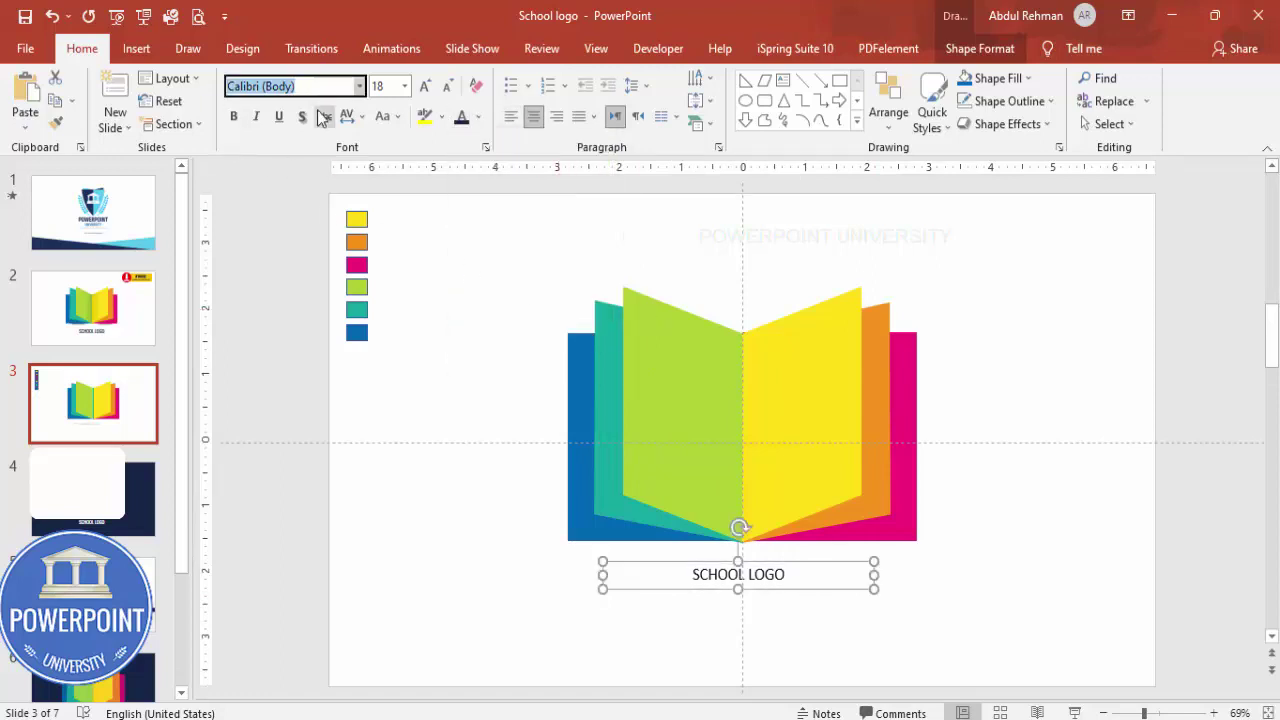
{"action": "type", "text": "Oswald"}
{"action": "key", "text": "Return"}
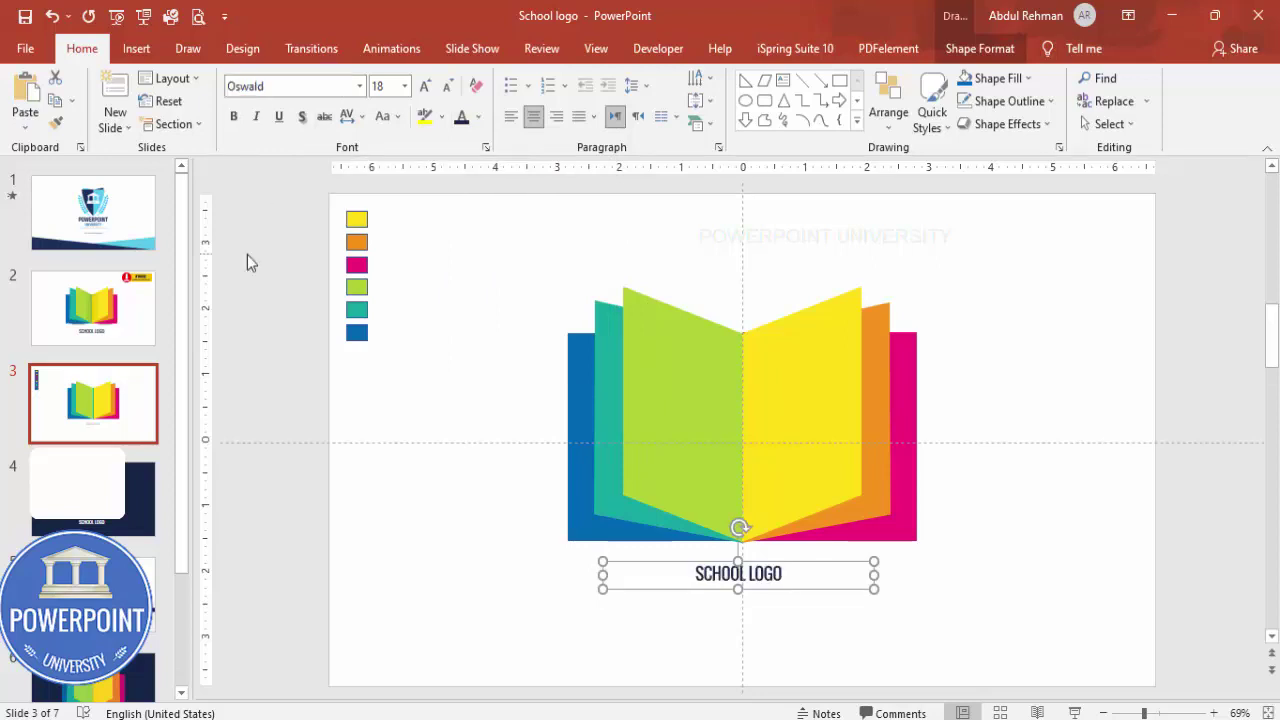
{"action": "left_click", "coordinate": [424, 87]}
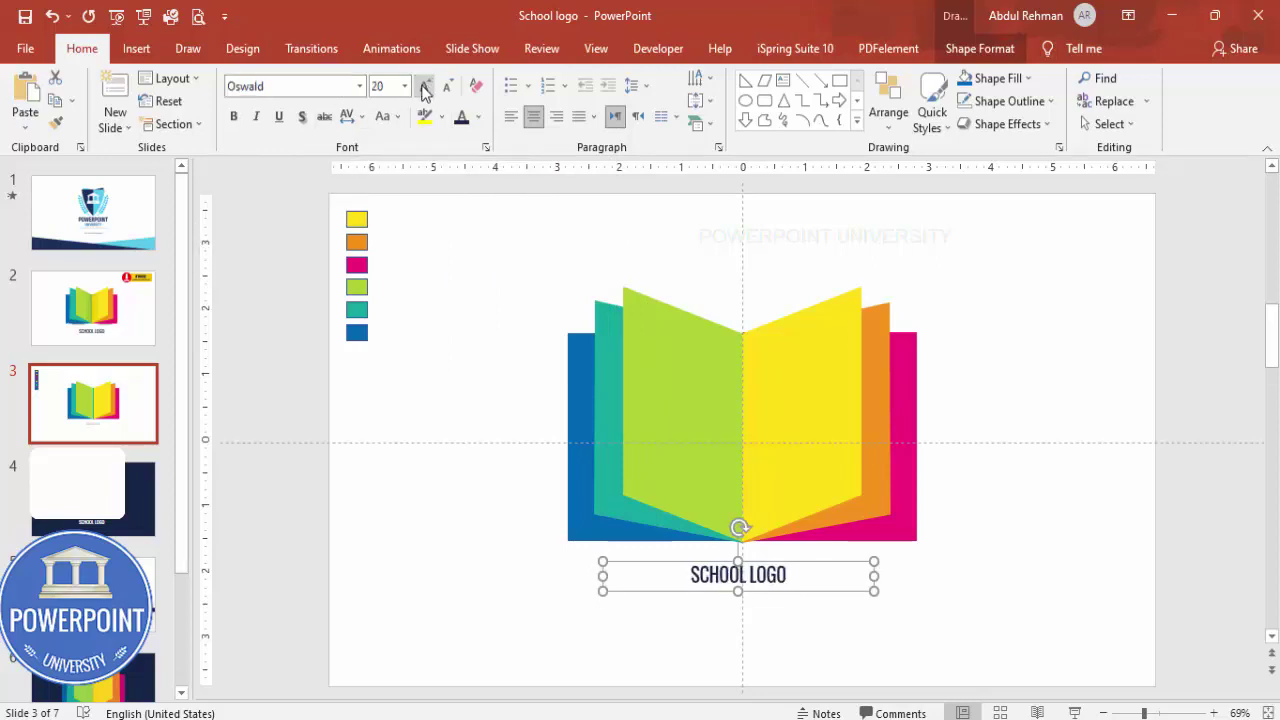
{"action": "left_click", "coordinate": [424, 87]}
{"action": "left_click", "coordinate": [1060, 443]}
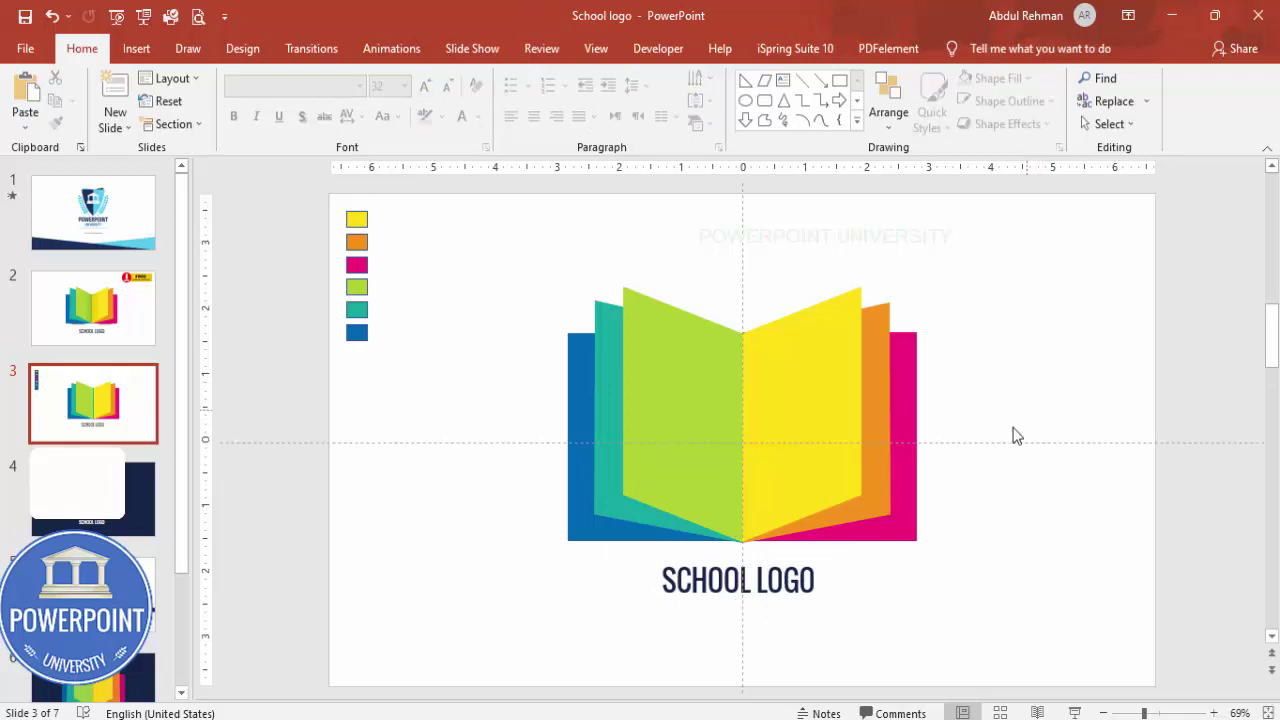
{"action": "left_click", "coordinate": [819, 562]}
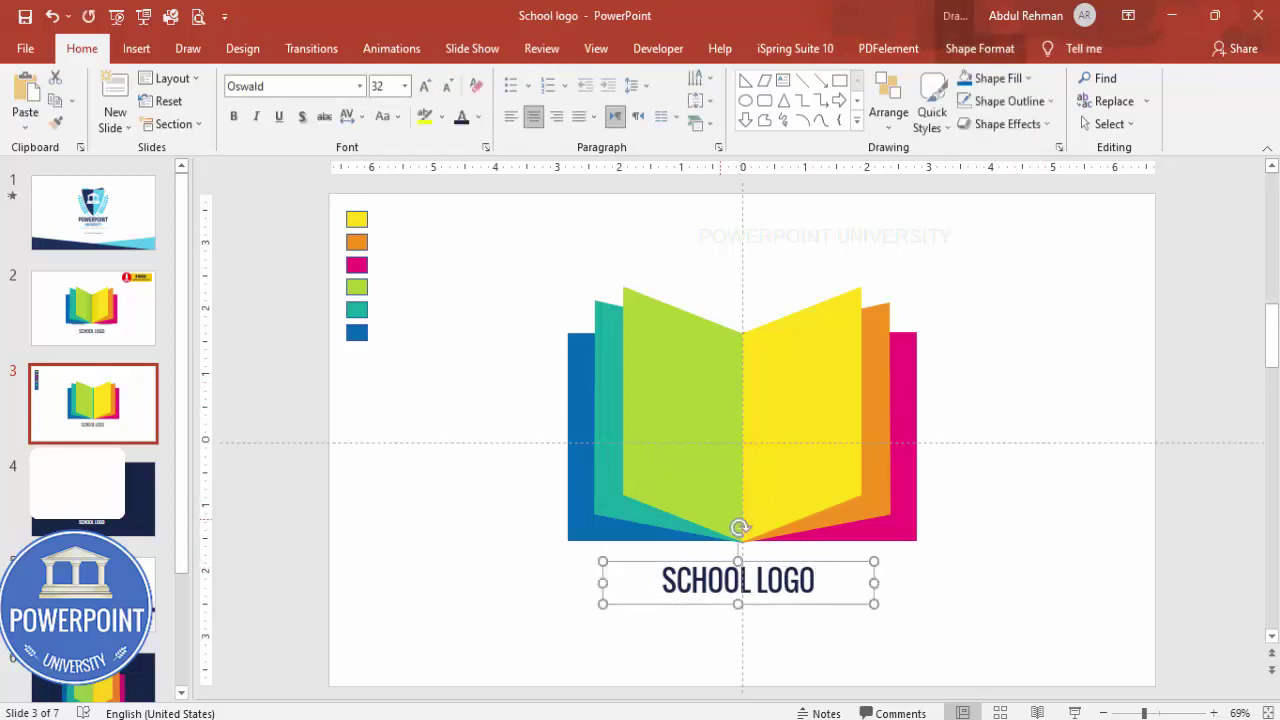
{"action": "left_click", "coordinate": [127, 480]}
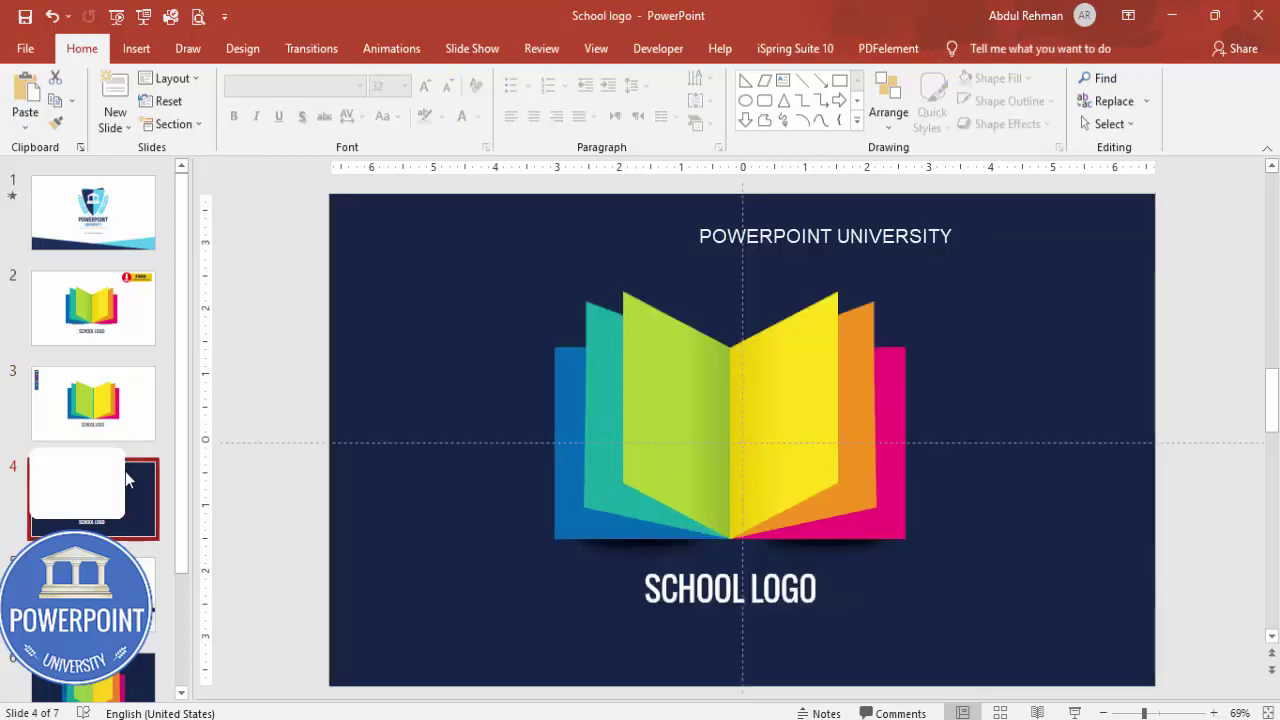
{"action": "left_click", "coordinate": [93, 403]}
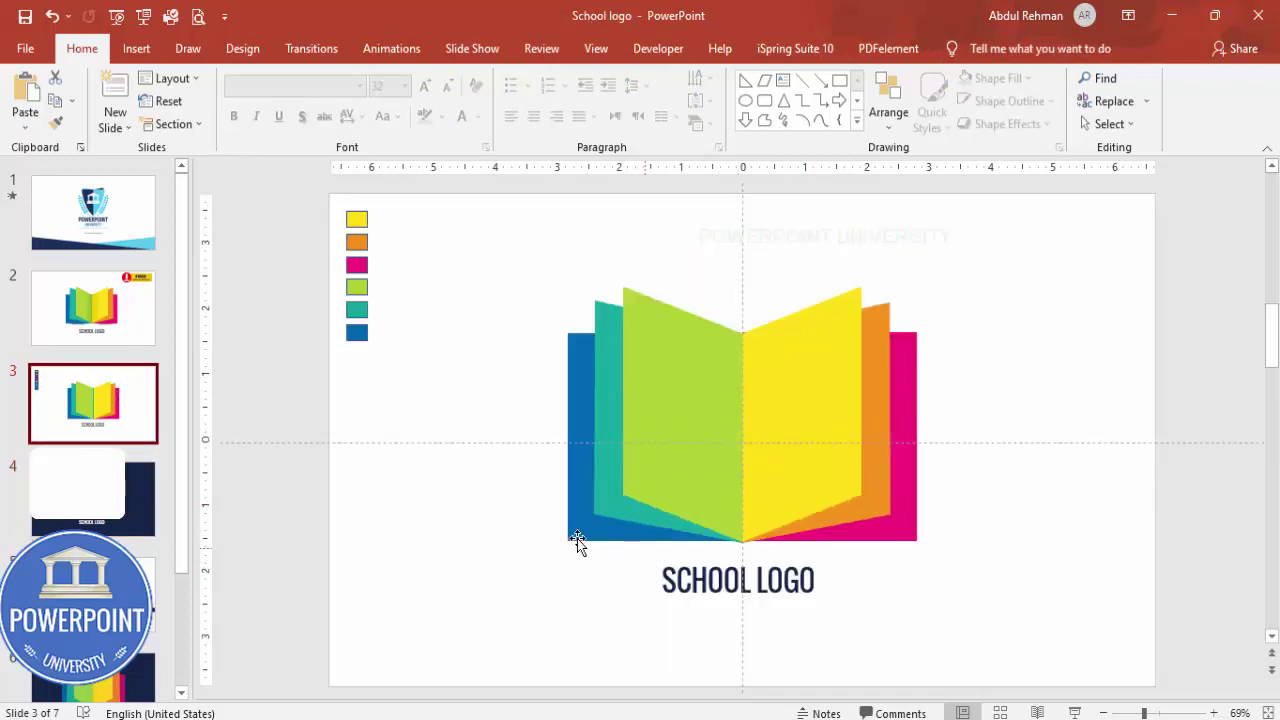